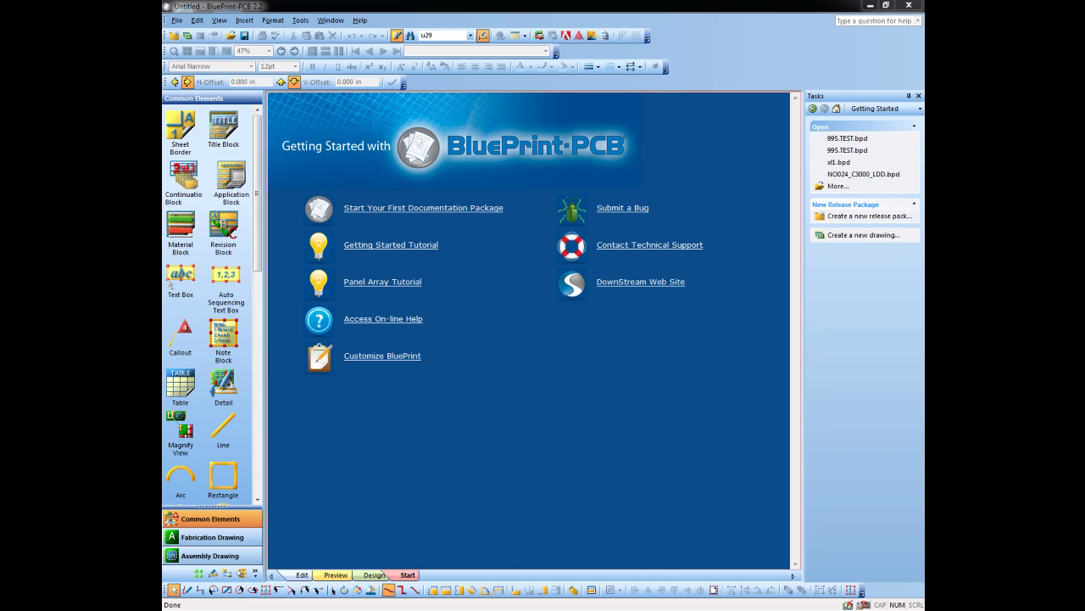
Create a new Fabrication drawing, opening the blank 'Fabrication 1 : Sheet 1'.
{"action": "left_click", "coordinate": [863, 236]}
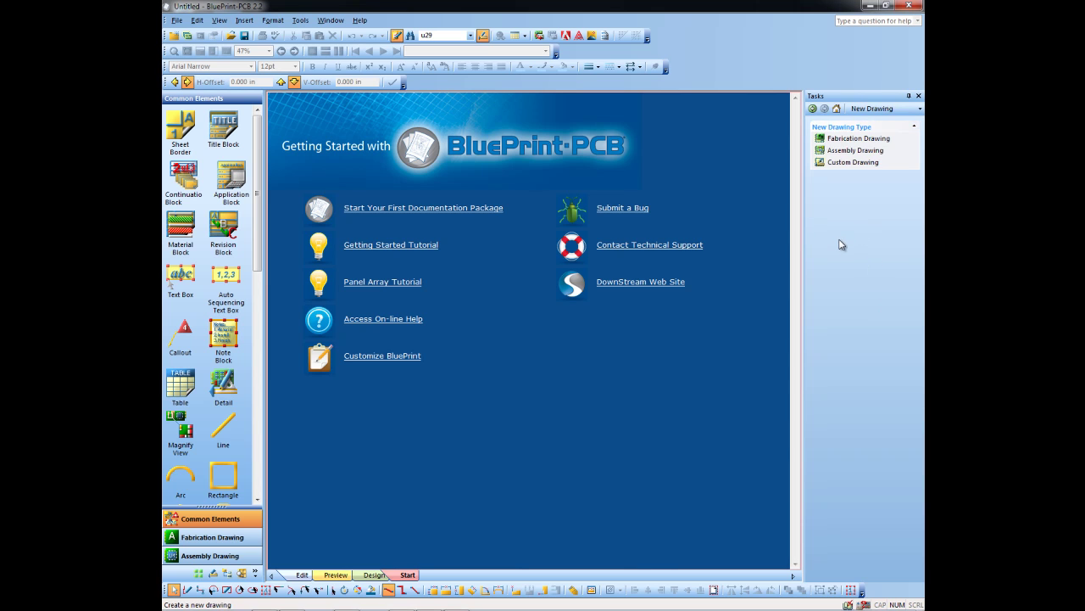
{"action": "left_click", "coordinate": [853, 139]}
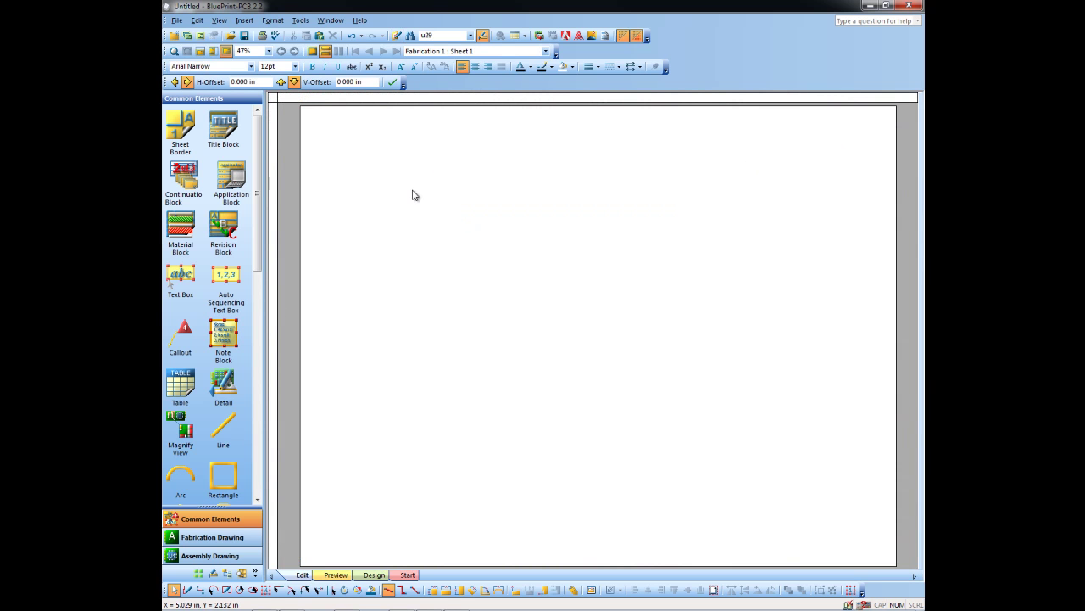
{"action": "right_click", "coordinate": [531, 217]}
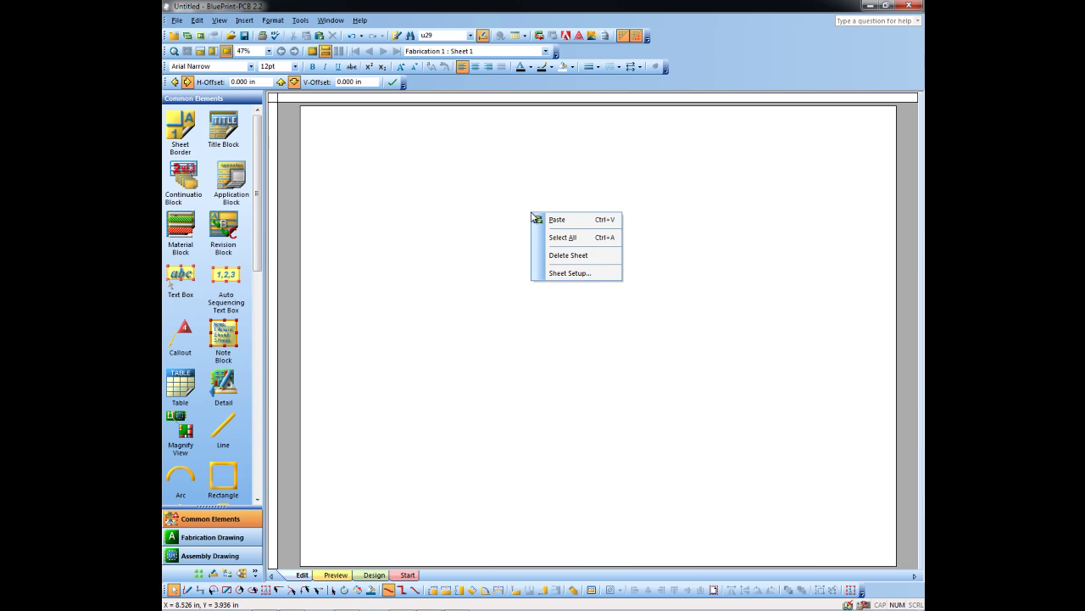
{"action": "left_click", "coordinate": [564, 275]}
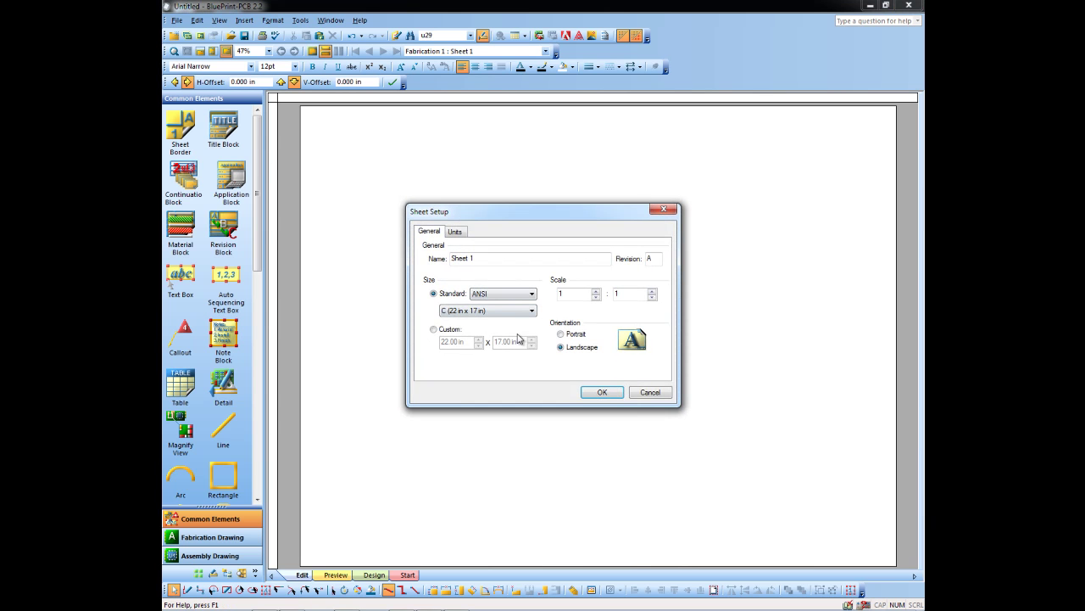
{"action": "left_click", "coordinate": [529, 311]}
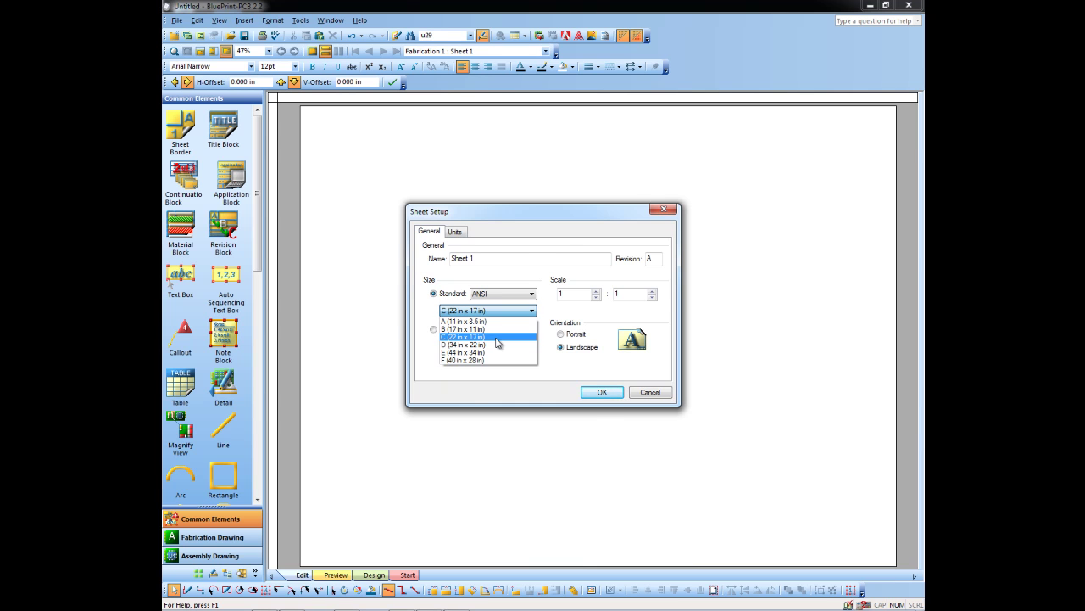
{"action": "left_click", "coordinate": [498, 342]}
{"action": "left_click", "coordinate": [604, 395]}
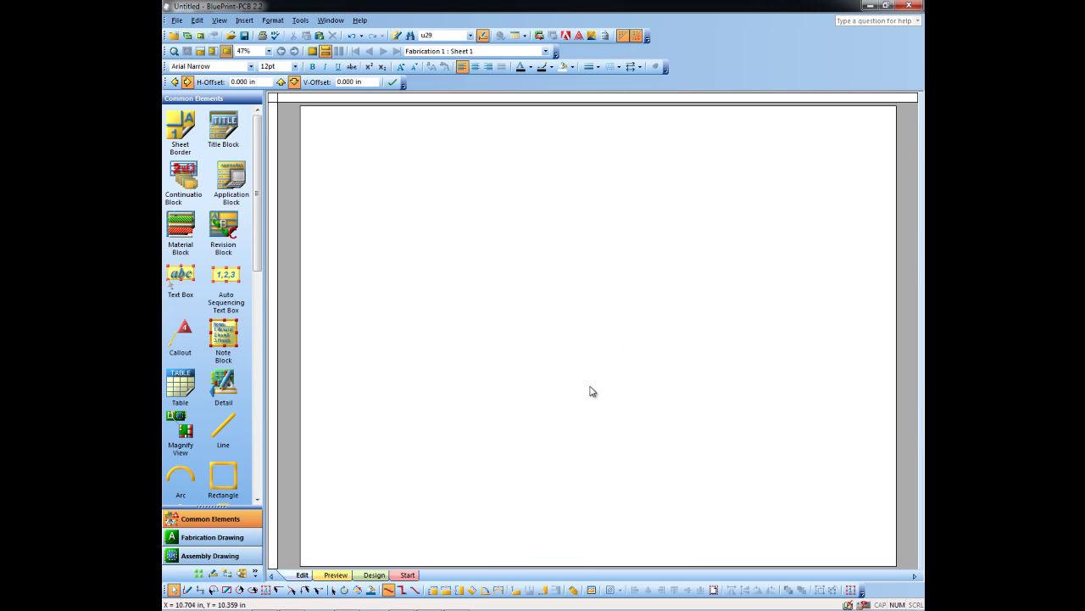
Place a sheet border and preview it with .1 in horizontal and vertical margins.
{"action": "left_click_drag", "start_coordinate": [200, 133], "coordinate": [447, 203]}
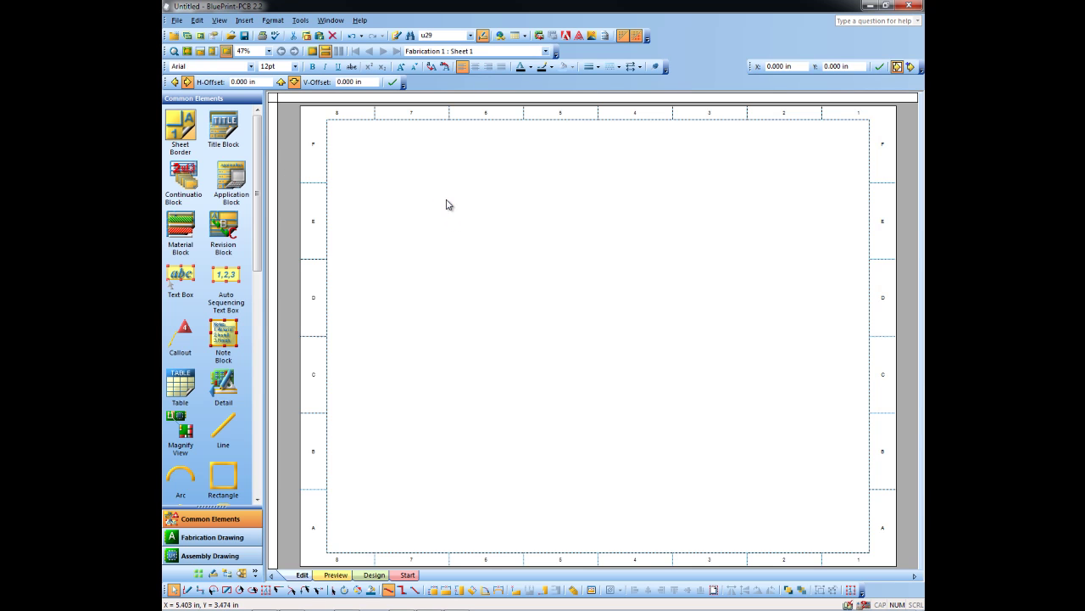
{"action": "right_click", "coordinate": [329, 154]}
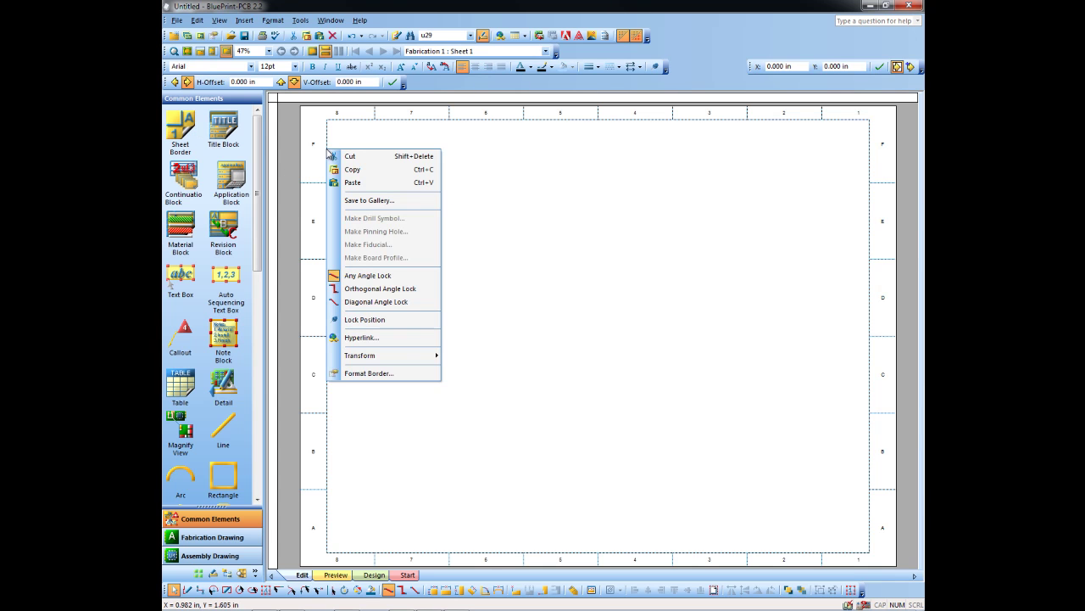
{"action": "left_click", "coordinate": [394, 373]}
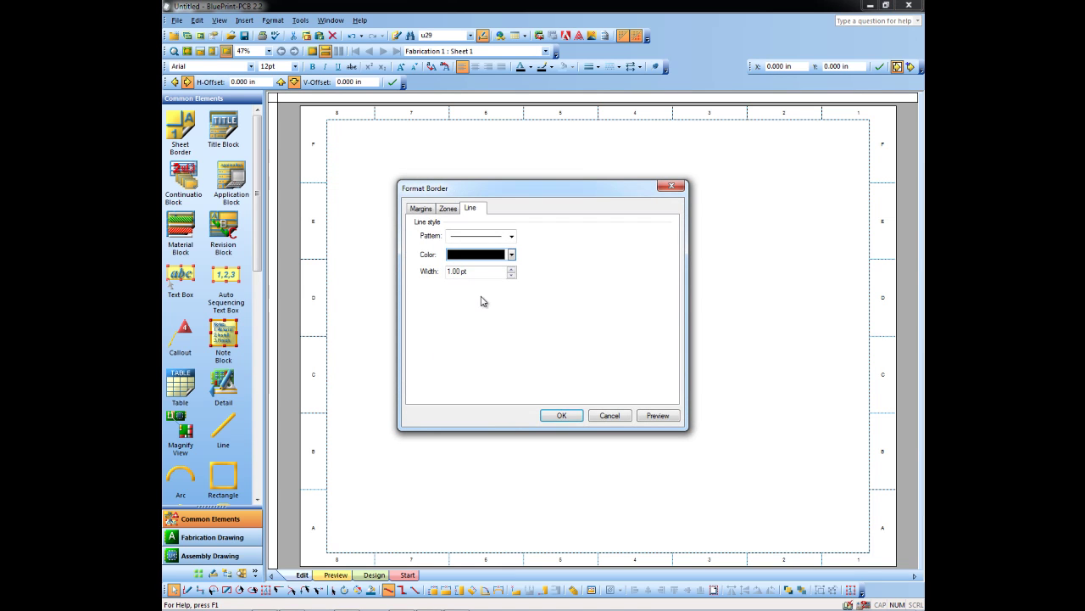
{"action": "left_click", "coordinate": [420, 209]}
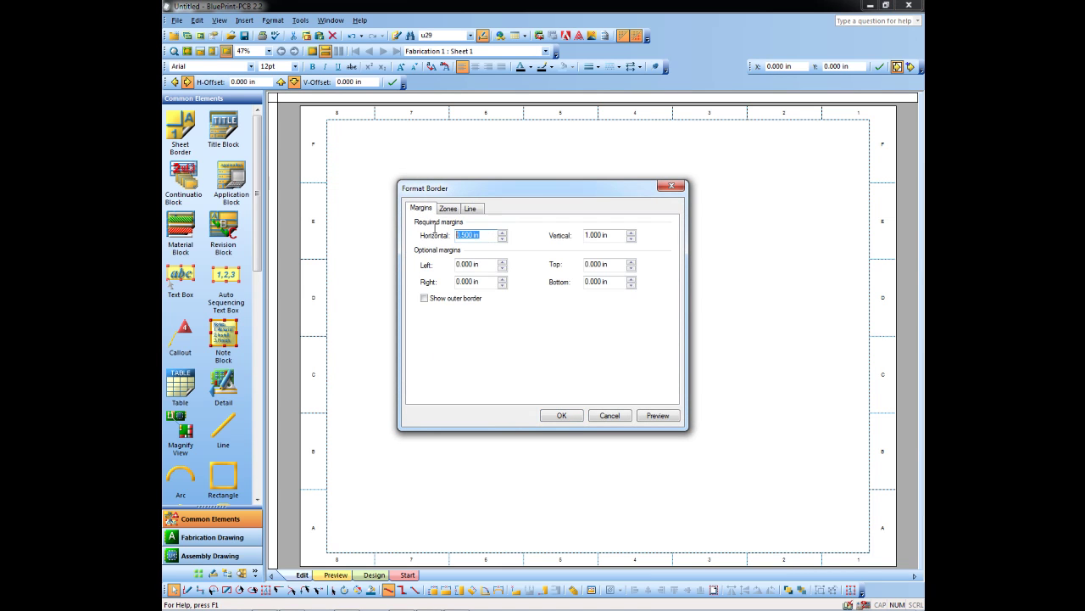
{"action": "type", "text": ".1"}
{"action": "key", "text": "Tab"}
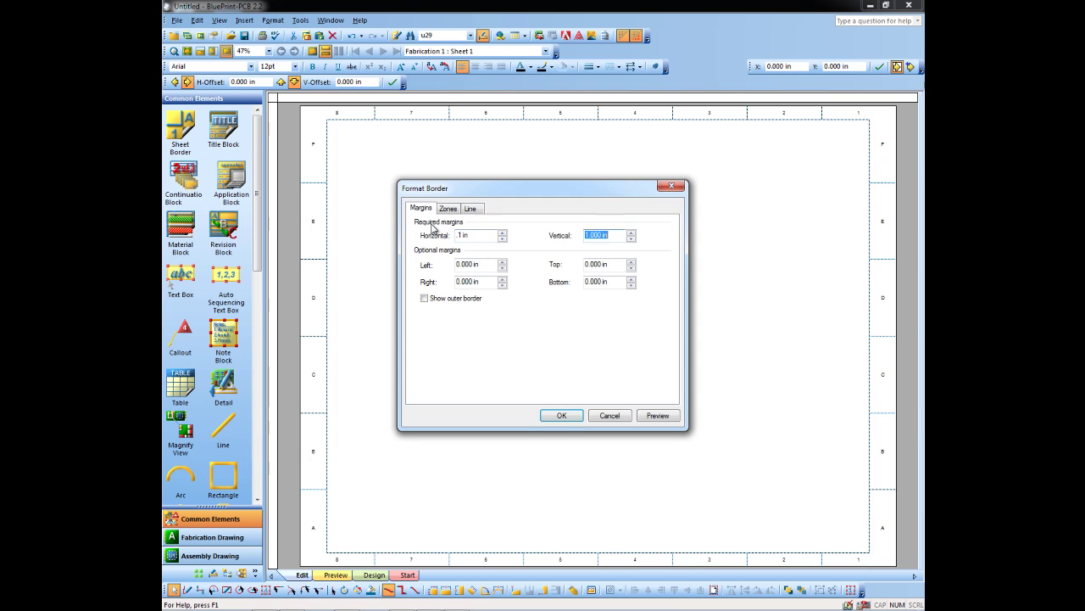
{"action": "type", "text": ".1"}
{"action": "key", "text": "Tab"}
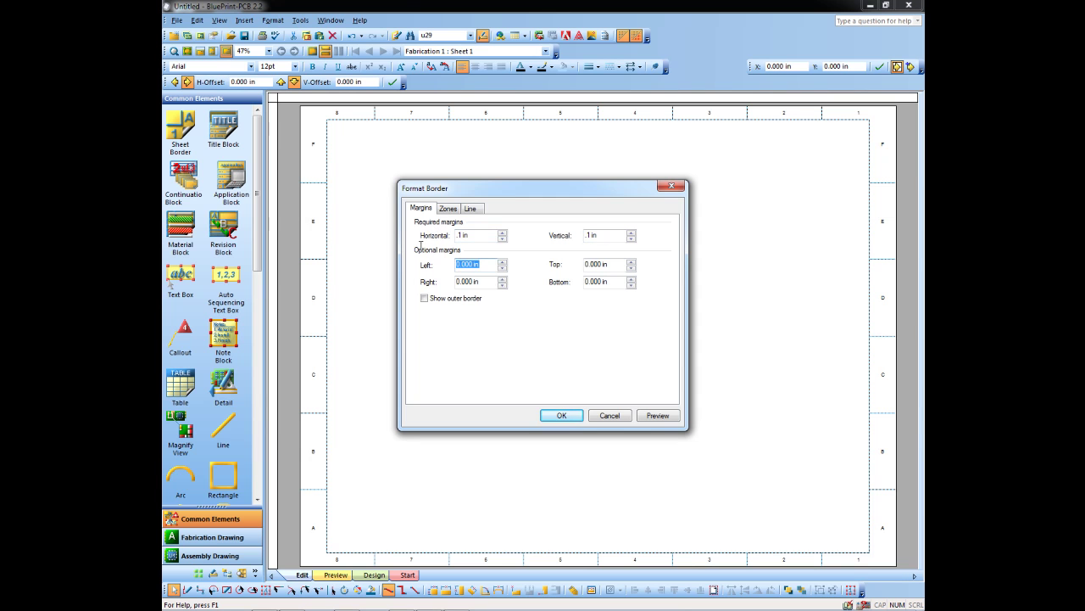
{"action": "left_click", "coordinate": [658, 416]}
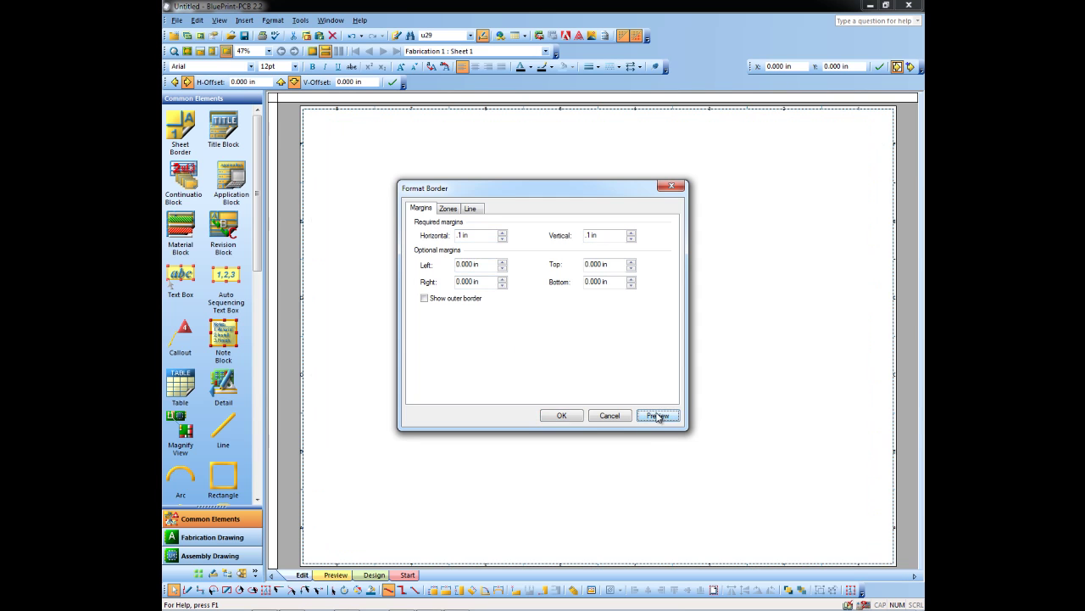
Change the border margins to .25 in horizontal and vertical and preview them.
{"action": "left_click_drag", "start_coordinate": [488, 235], "coordinate": [431, 232]}
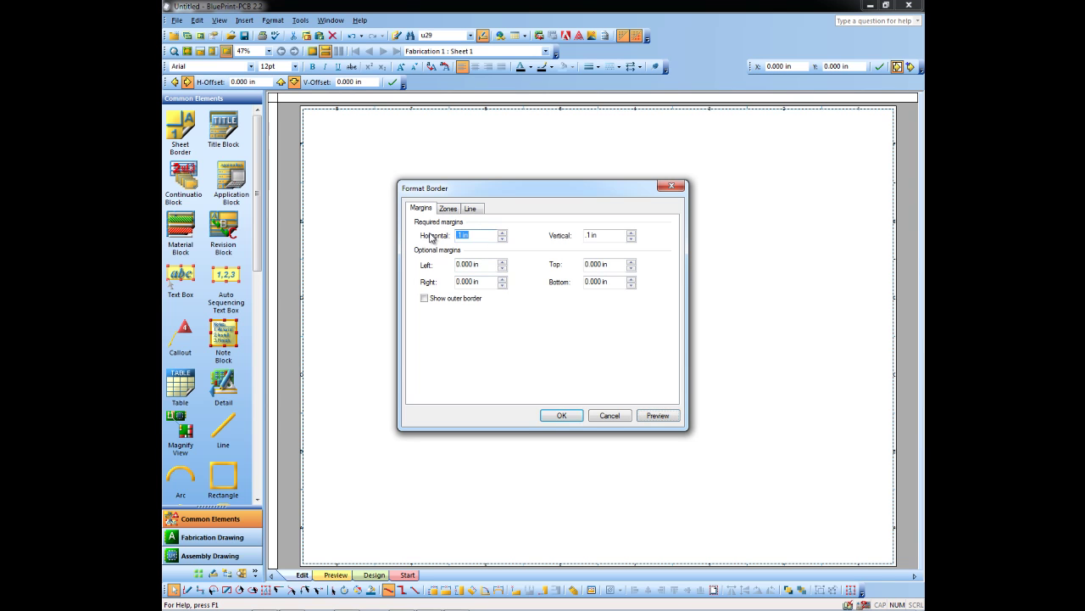
{"action": "type", "text": ".25 in"}
{"action": "key", "text": "Tab"}
{"action": "type", "text": ".25"}
{"action": "key", "text": "Tab"}
{"action": "left_click", "coordinate": [659, 417]}
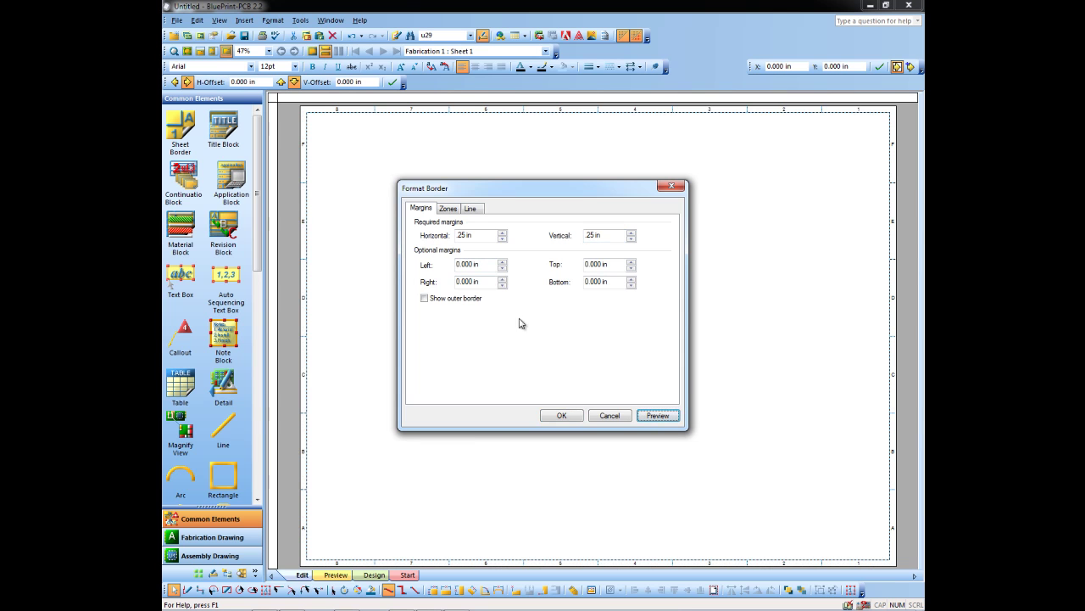
Give the border 10 horizontal and 10 vertical zones, preview, and confirm the settings.
{"action": "left_click", "coordinate": [447, 208]}
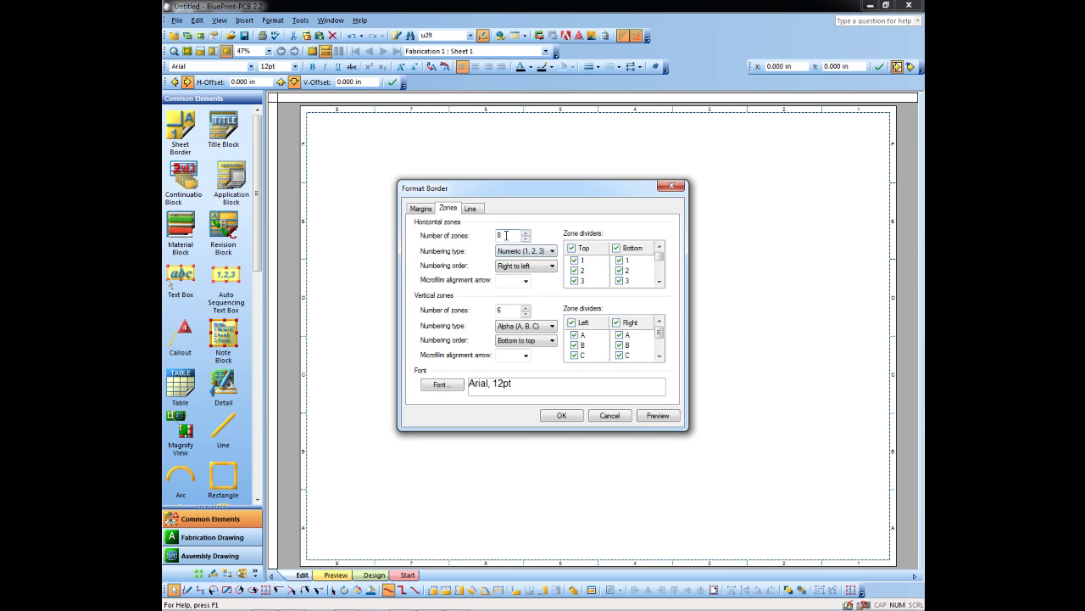
{"action": "type", "text": "10"}
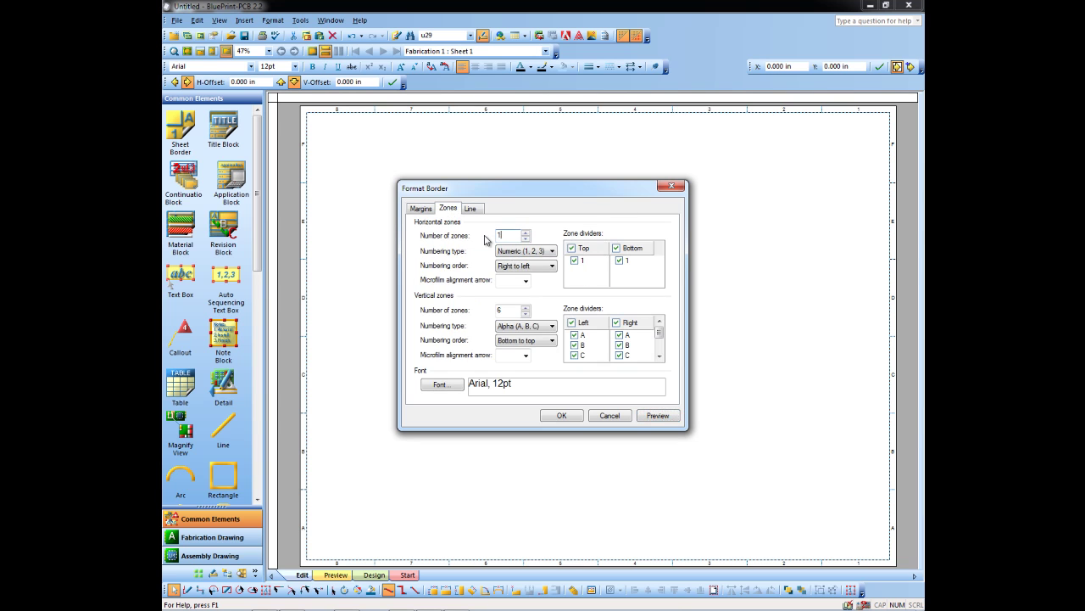
{"action": "double_click", "coordinate": [507, 310]}
{"action": "type", "text": "10"}
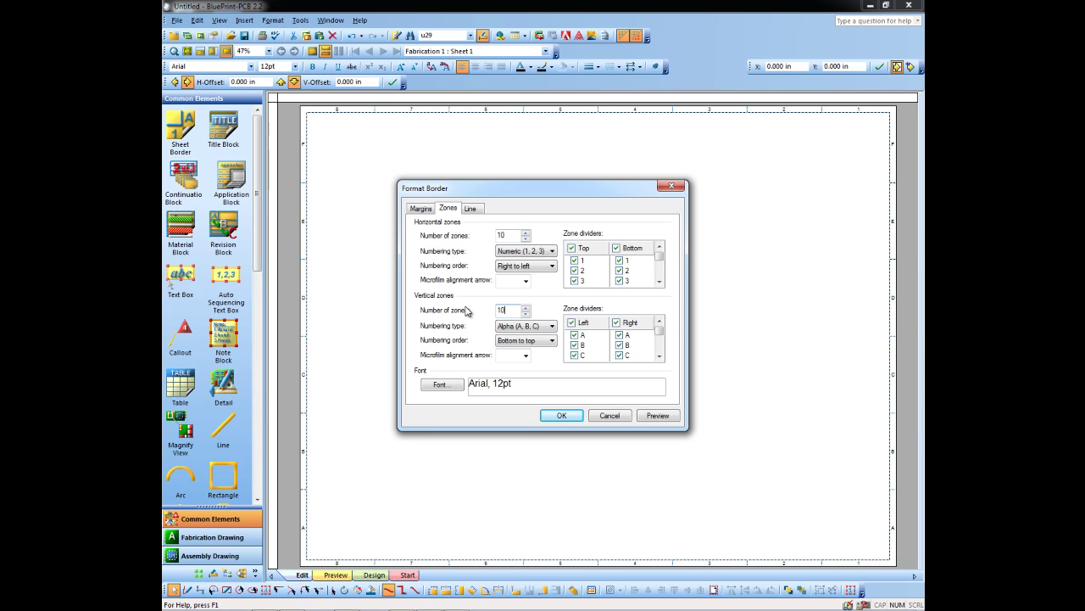
{"action": "left_click", "coordinate": [557, 417]}
{"action": "left_click", "coordinate": [662, 416]}
{"action": "left_click", "coordinate": [564, 416]}
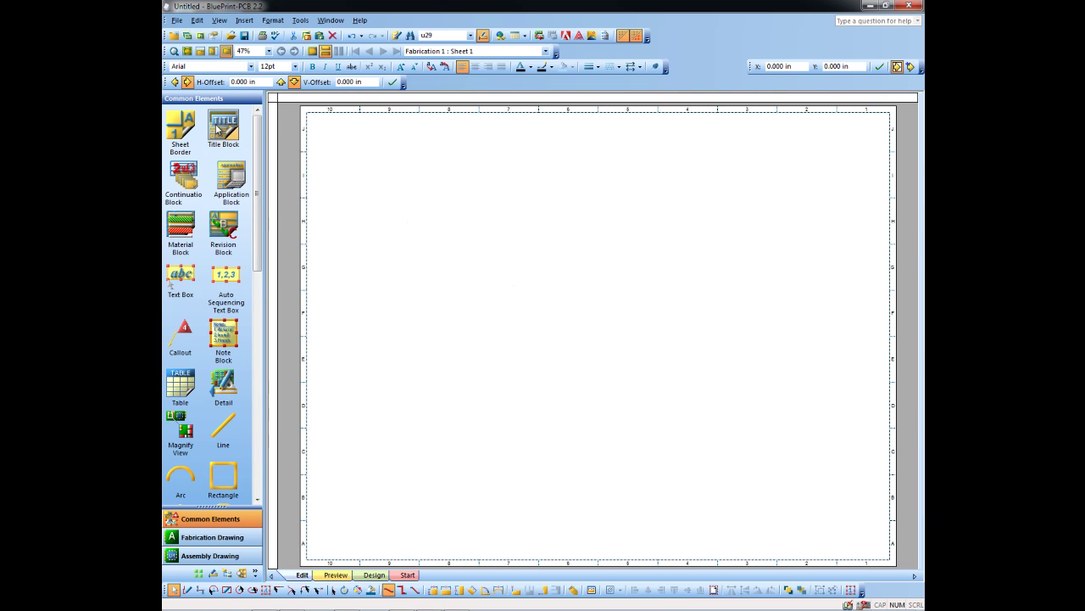
Place a revisions block top-right and a title block bottom-right, then zoom to the title block.
{"action": "left_click_drag", "start_coordinate": [223, 225], "coordinate": [397, 232]}
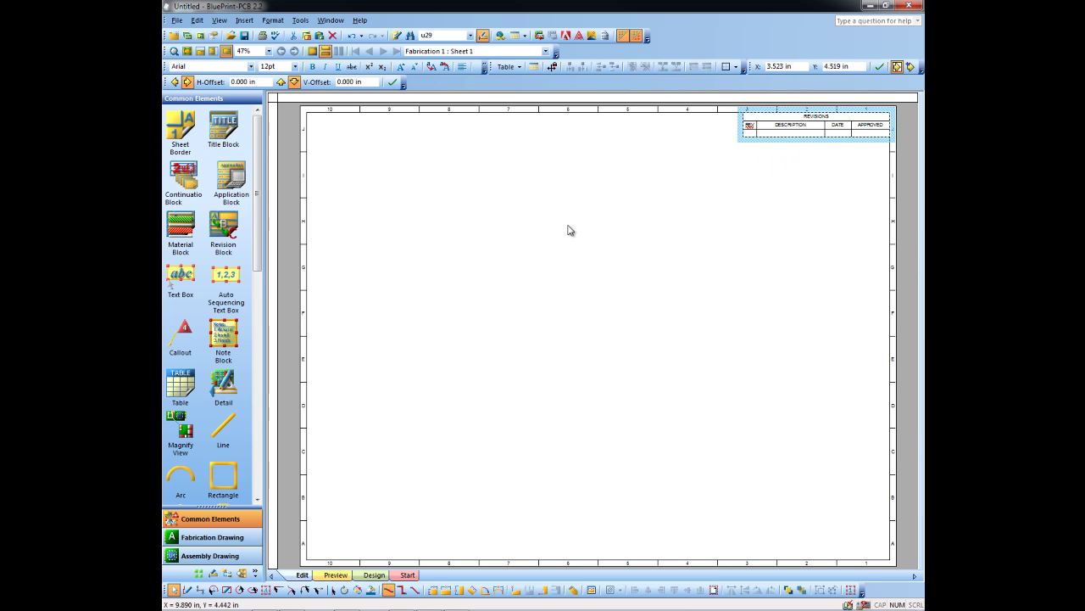
{"action": "left_click_drag", "start_coordinate": [223, 125], "coordinate": [524, 310]}
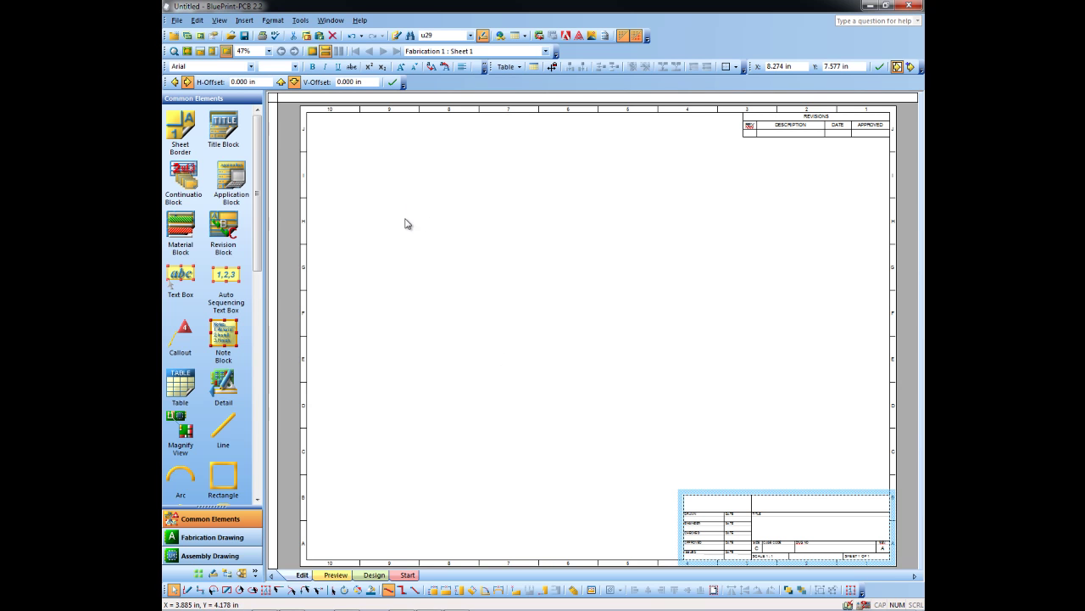
{"action": "left_click", "coordinate": [187, 51]}
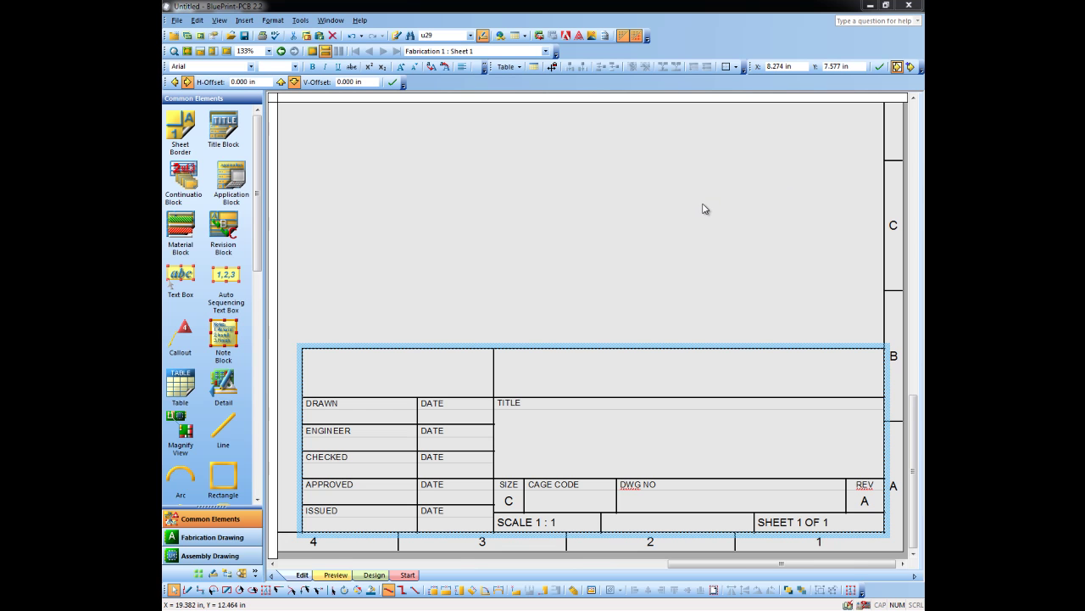
Make the DWG NO cell reference the Sys_DrawingNumber document variable.
{"action": "double_click", "coordinate": [642, 502]}
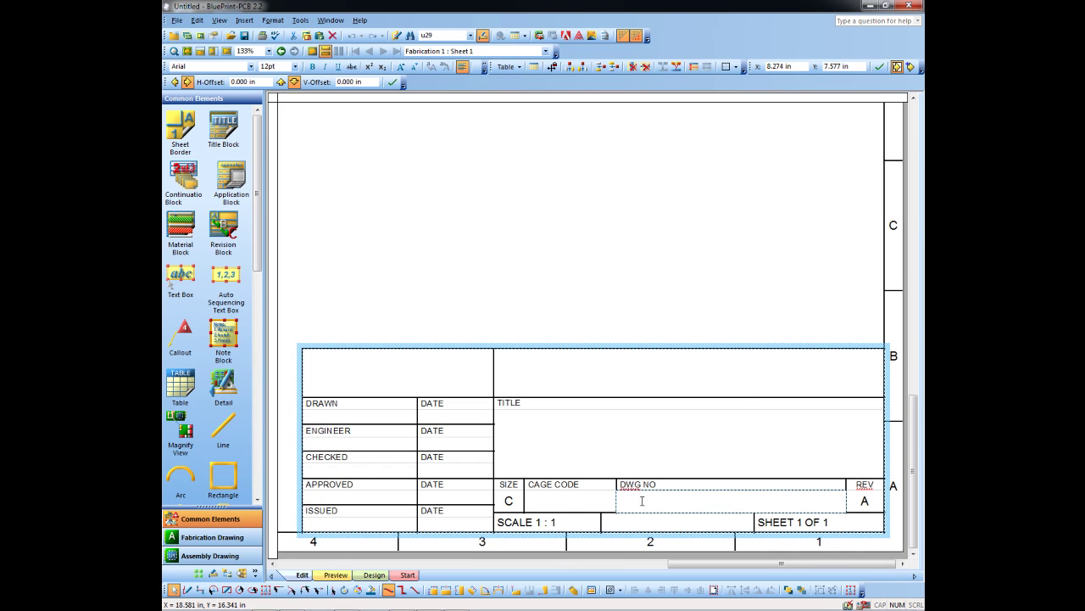
{"action": "right_click", "coordinate": [642, 505]}
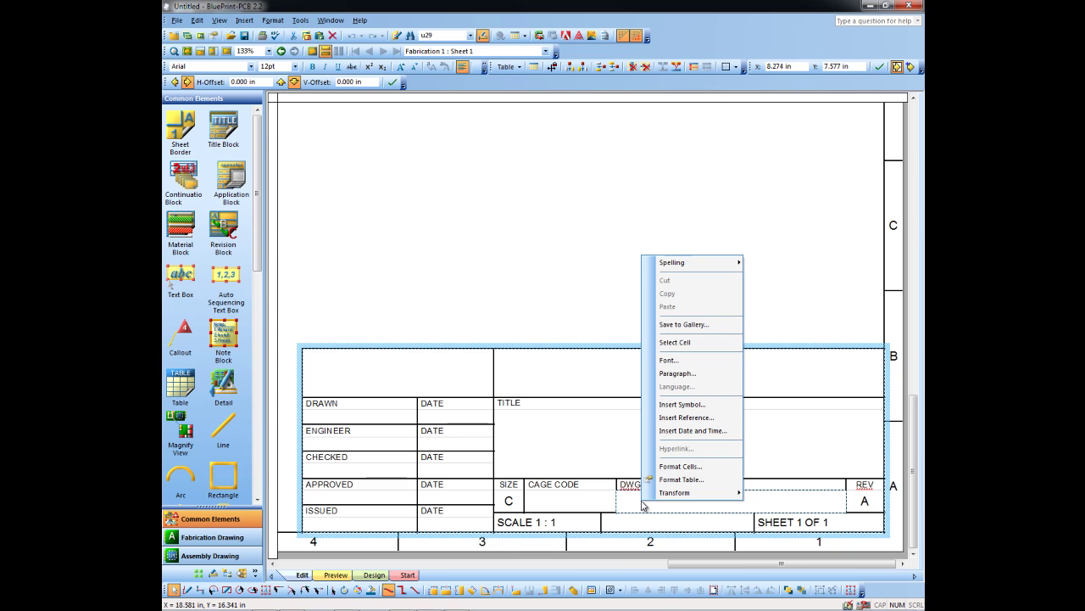
{"action": "left_click", "coordinate": [702, 417]}
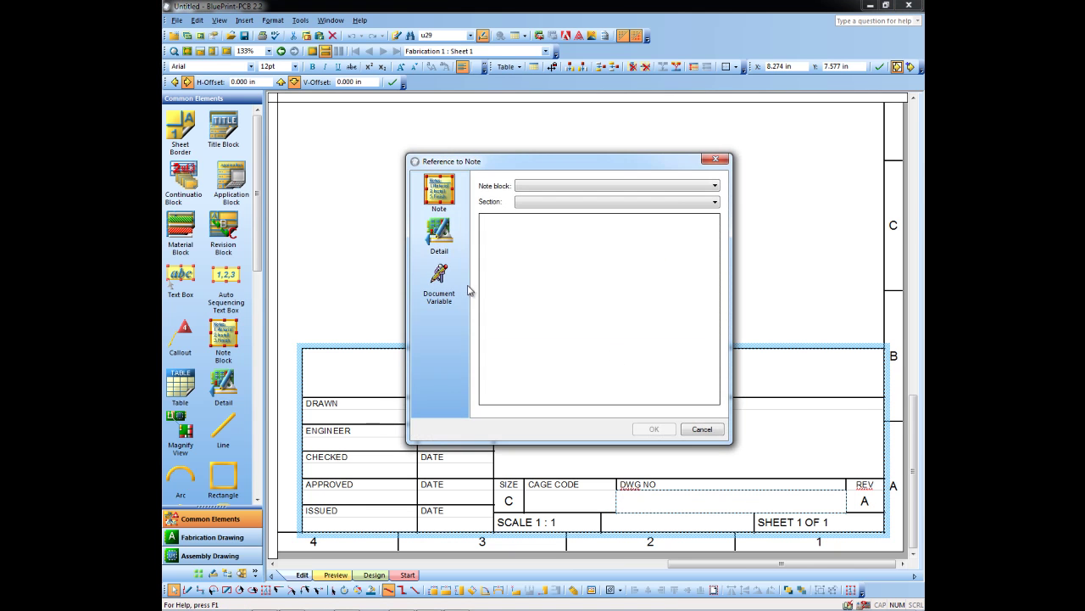
{"action": "left_click", "coordinate": [440, 274]}
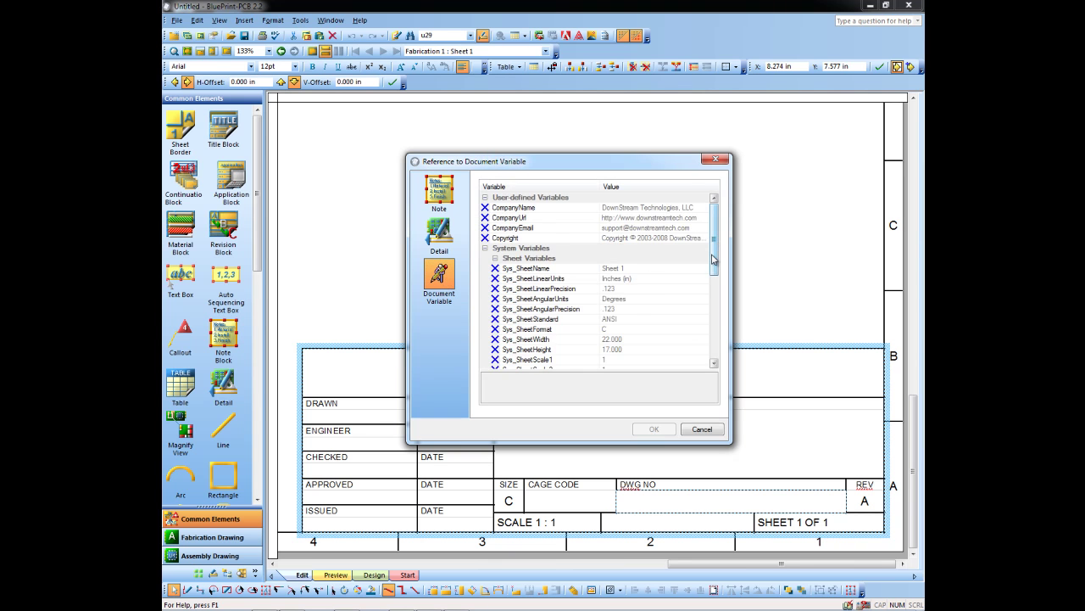
{"action": "left_click_drag", "start_coordinate": [713, 263], "coordinate": [713, 289]}
{"action": "scroll", "coordinate": [714, 290], "scroll_direction": "down", "scroll_amount": 2}
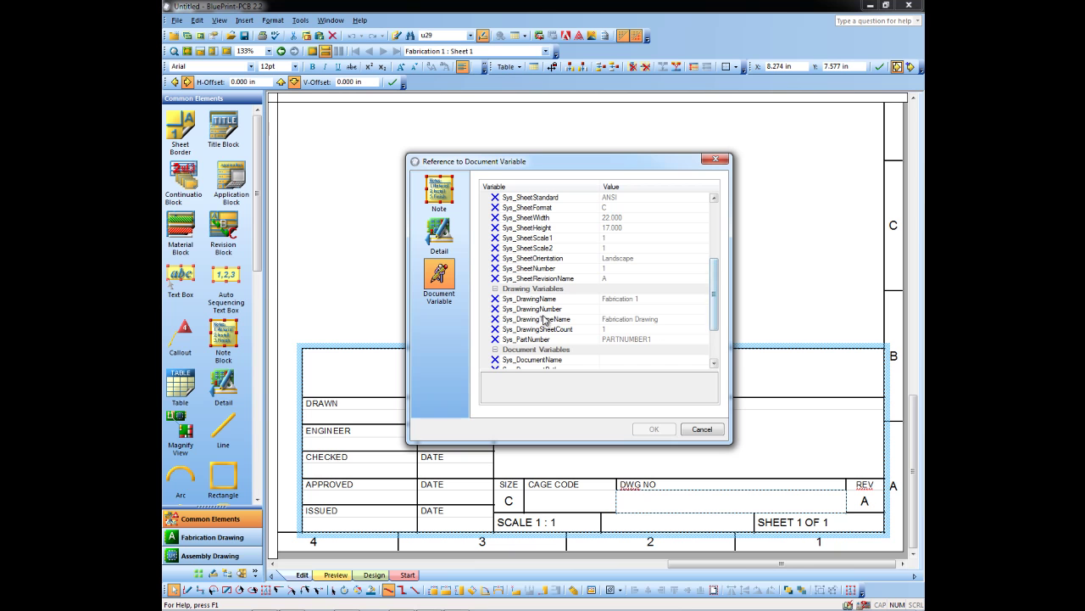
{"action": "left_click", "coordinate": [532, 308]}
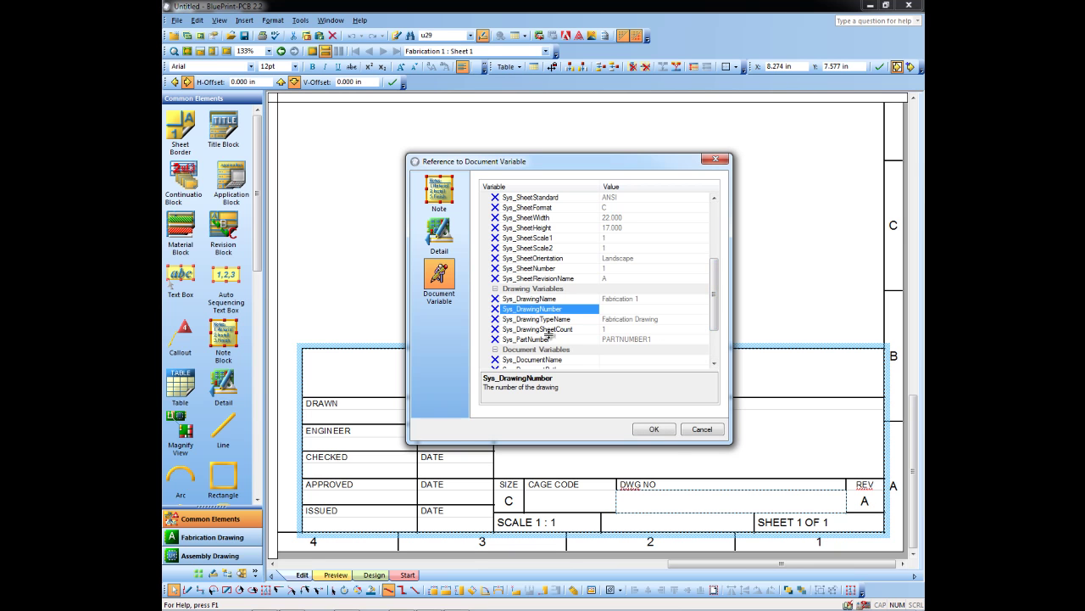
{"action": "left_click", "coordinate": [654, 429]}
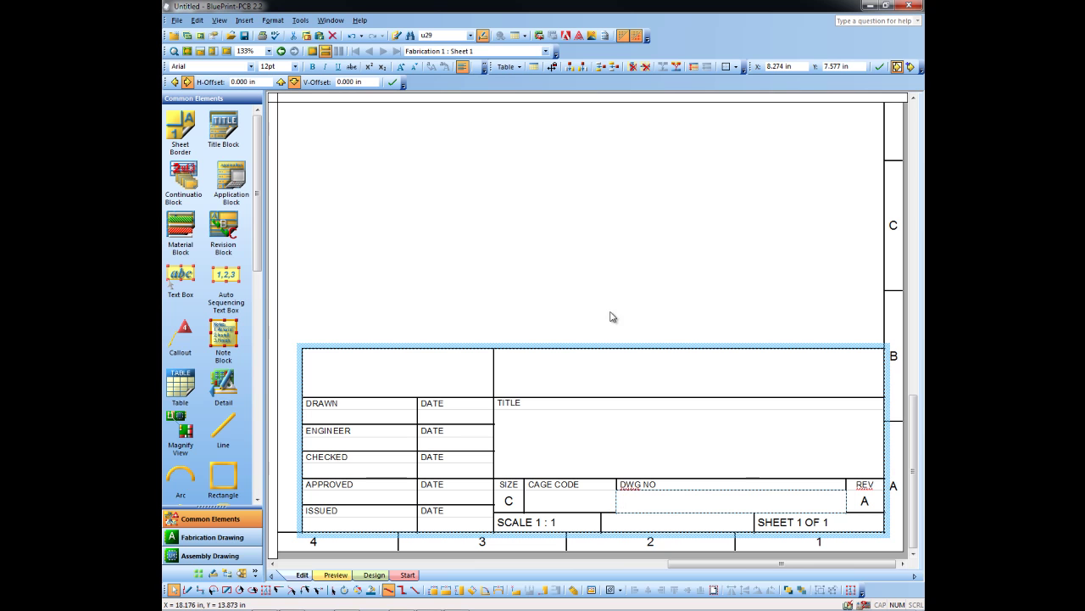
Set Sys_DrawingNumber to 123456 and Sys_SheetRevisionName to B in the Document Variable Manager.
{"action": "left_click", "coordinate": [300, 21]}
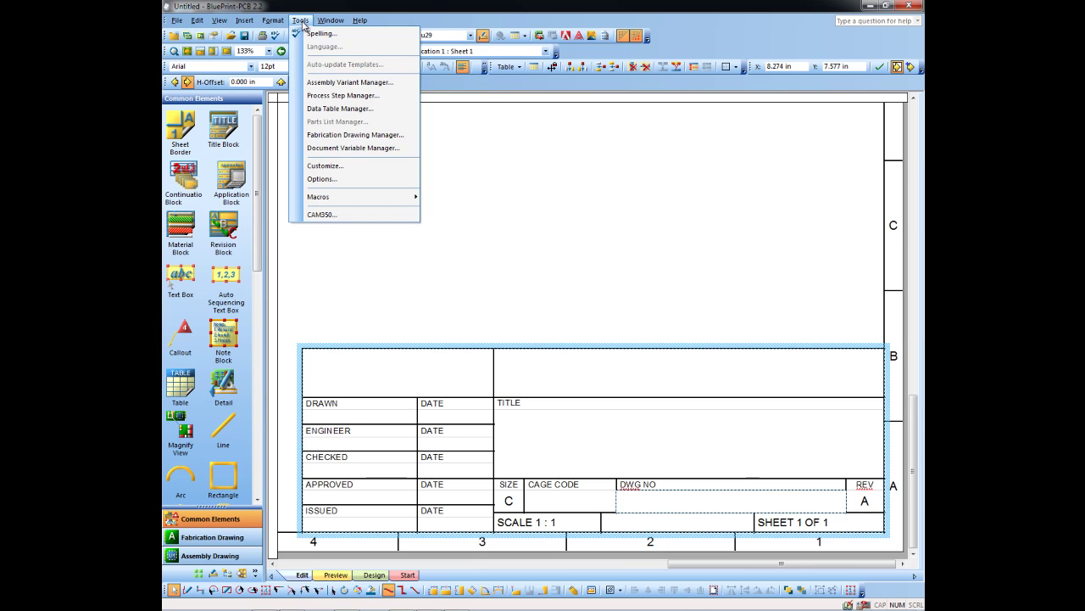
{"action": "left_click", "coordinate": [353, 148]}
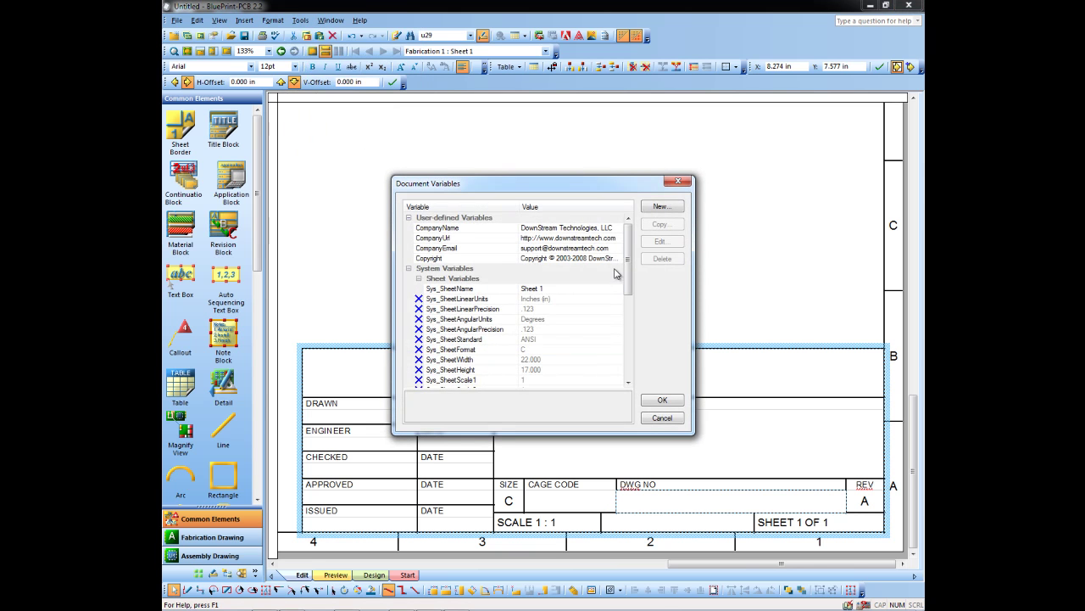
{"action": "left_click_drag", "start_coordinate": [629, 263], "coordinate": [631, 312]}
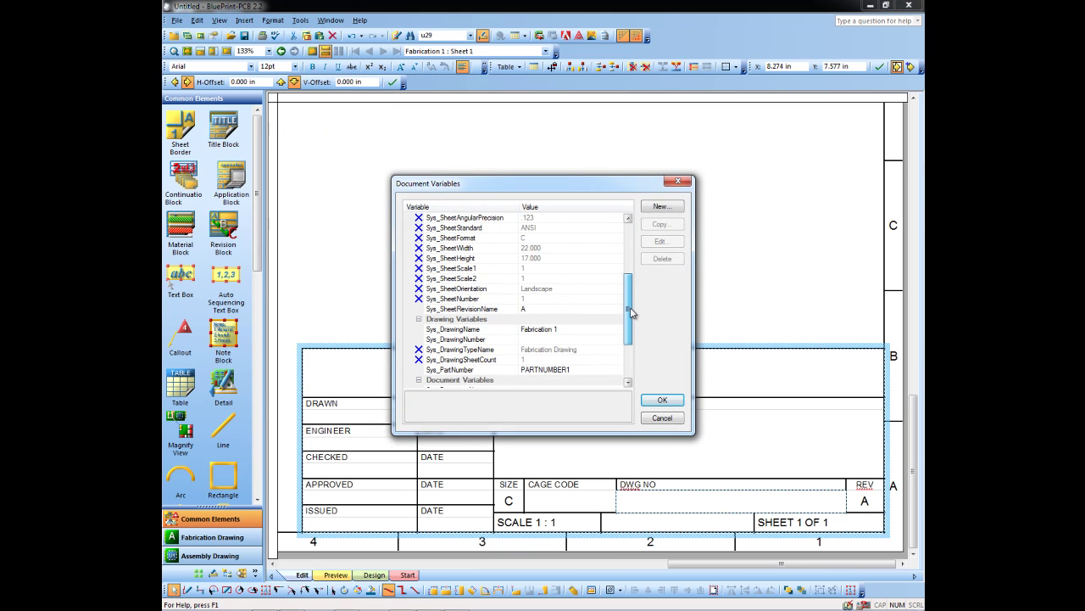
{"action": "left_click", "coordinate": [536, 339]}
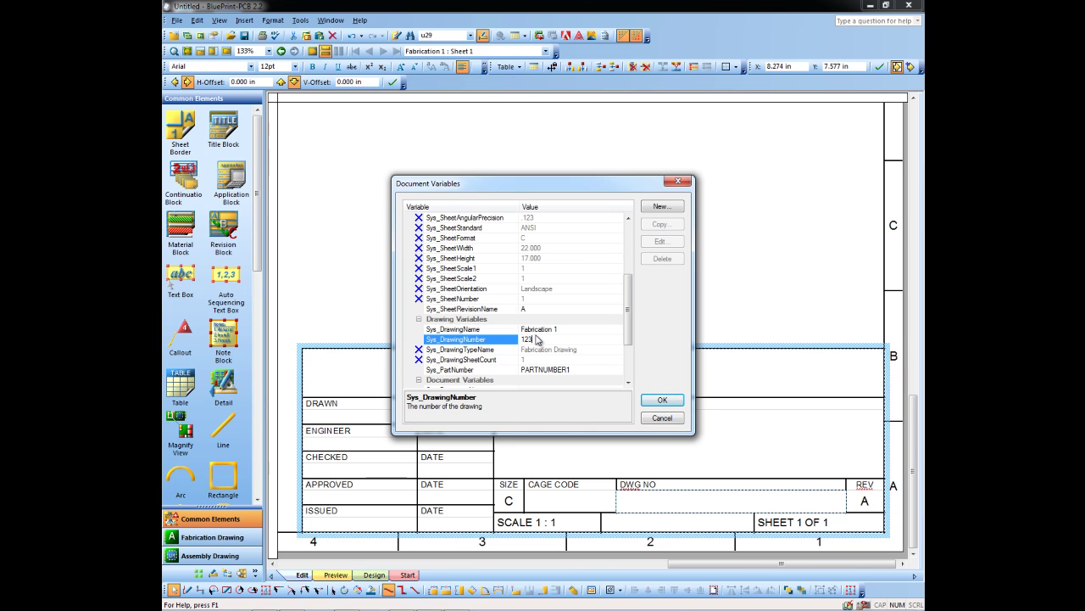
{"action": "left_click", "coordinate": [534, 310]}
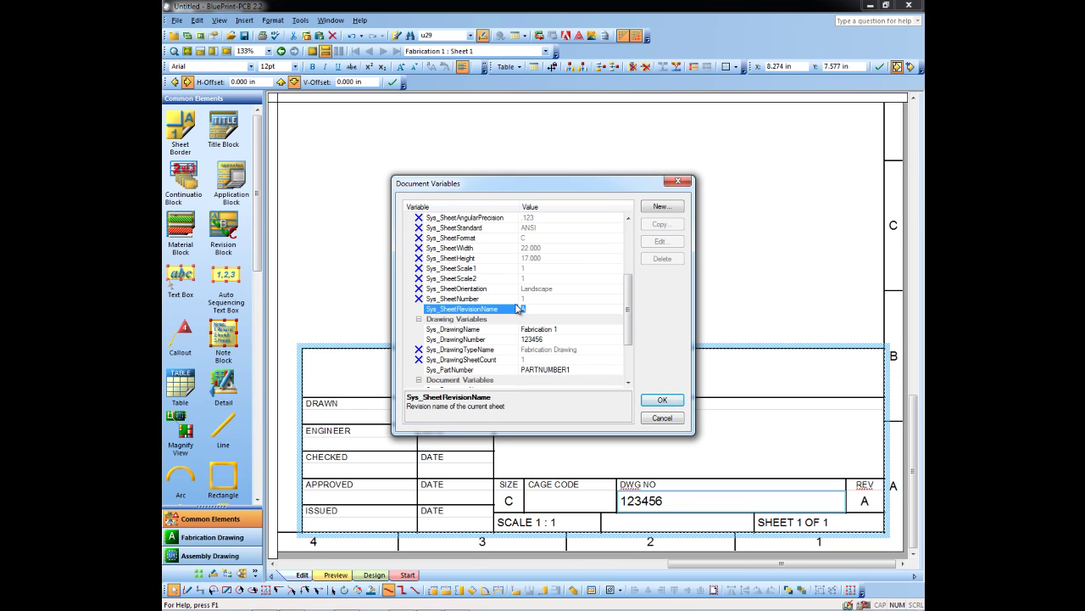
{"action": "type", "text": "B"}
{"action": "left_click", "coordinate": [662, 400]}
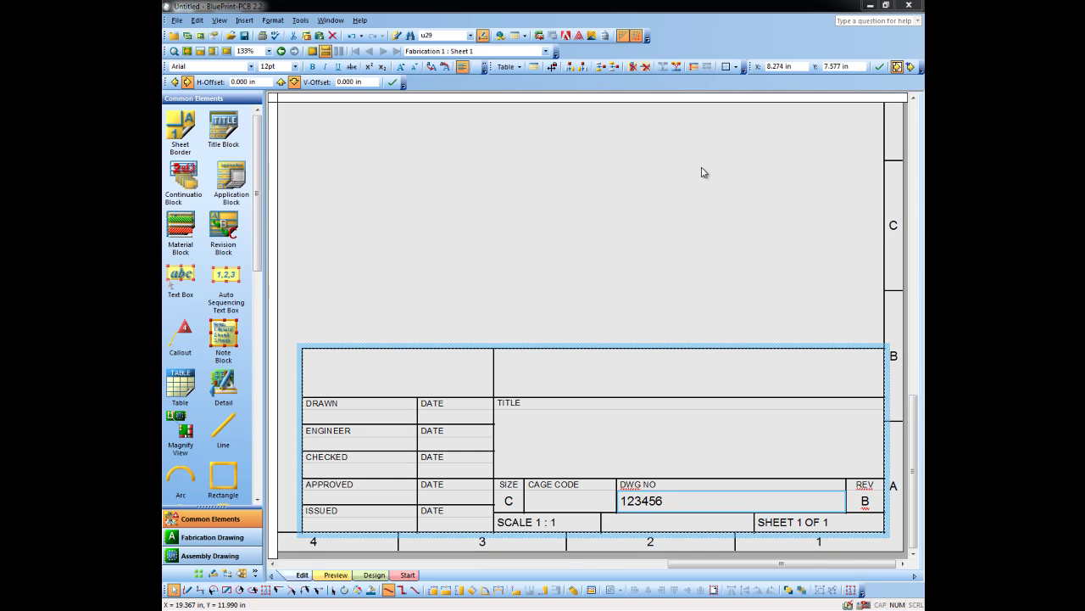
Reopen the Document Variable Manager to review the values and close it unchanged.
{"action": "left_click", "coordinate": [301, 21]}
{"action": "left_click", "coordinate": [352, 148]}
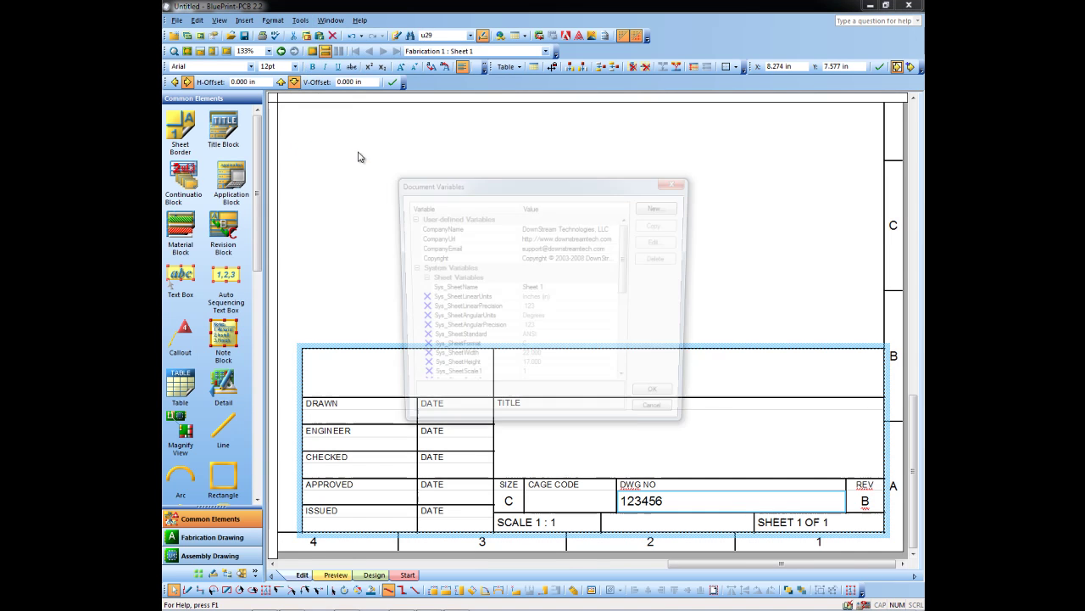
{"action": "left_click_drag", "start_coordinate": [628, 255], "coordinate": [629, 226]}
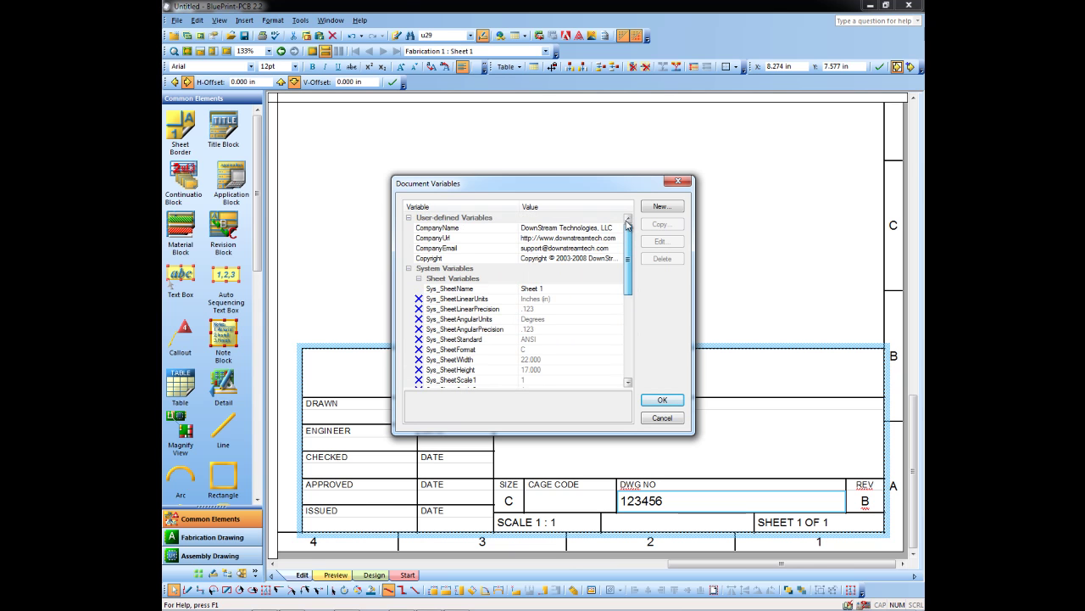
{"action": "left_click", "coordinate": [661, 398]}
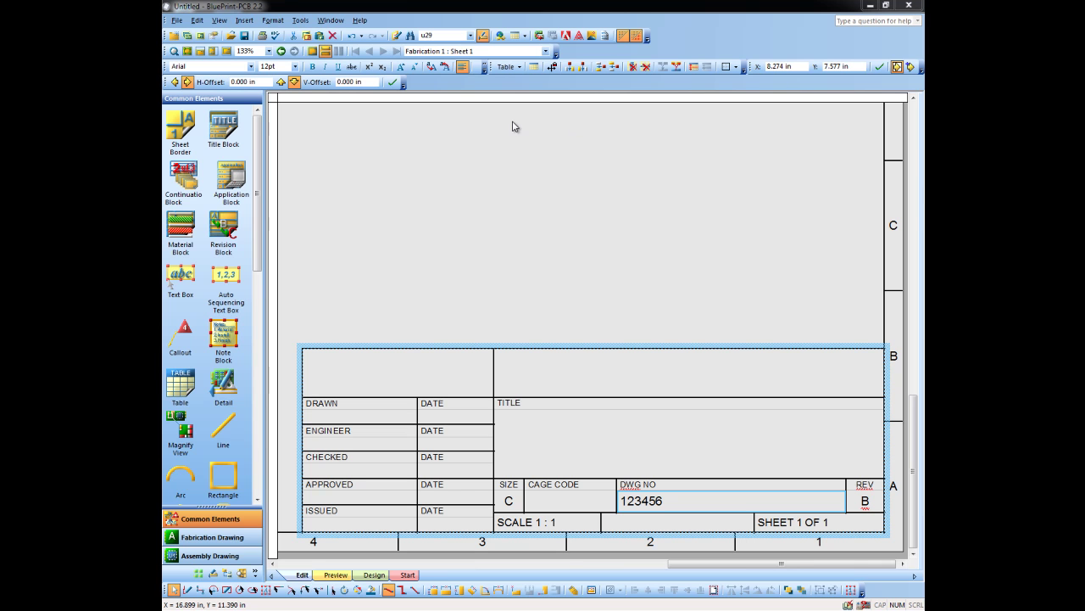
{"action": "left_click", "coordinate": [244, 21]}
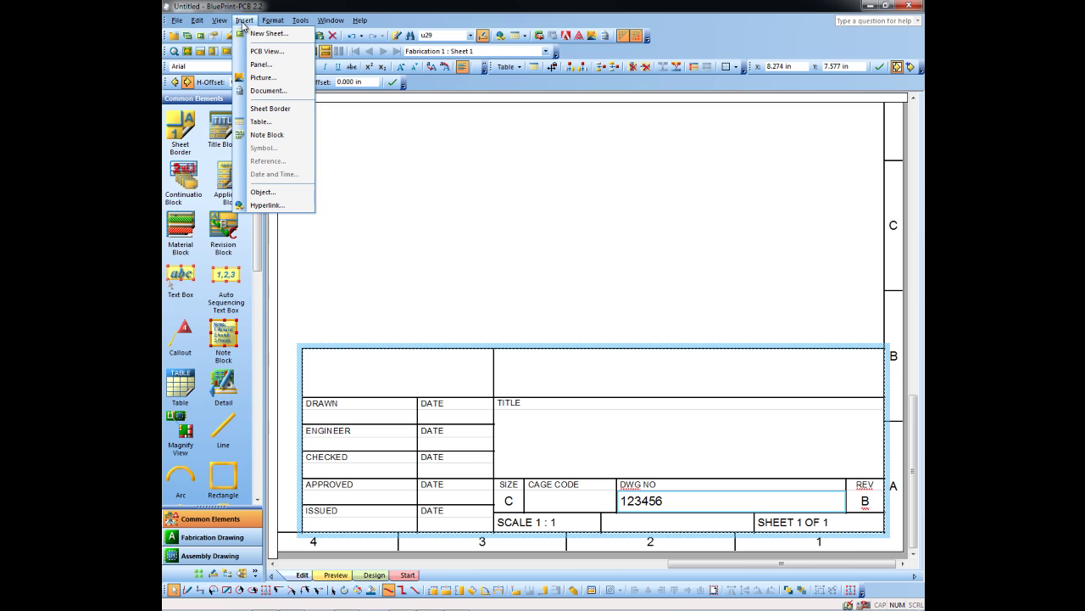
Import downstrm - Primary.bmp and place the logo on the sheet, reshaped wider and shorter.
{"action": "left_click", "coordinate": [259, 81]}
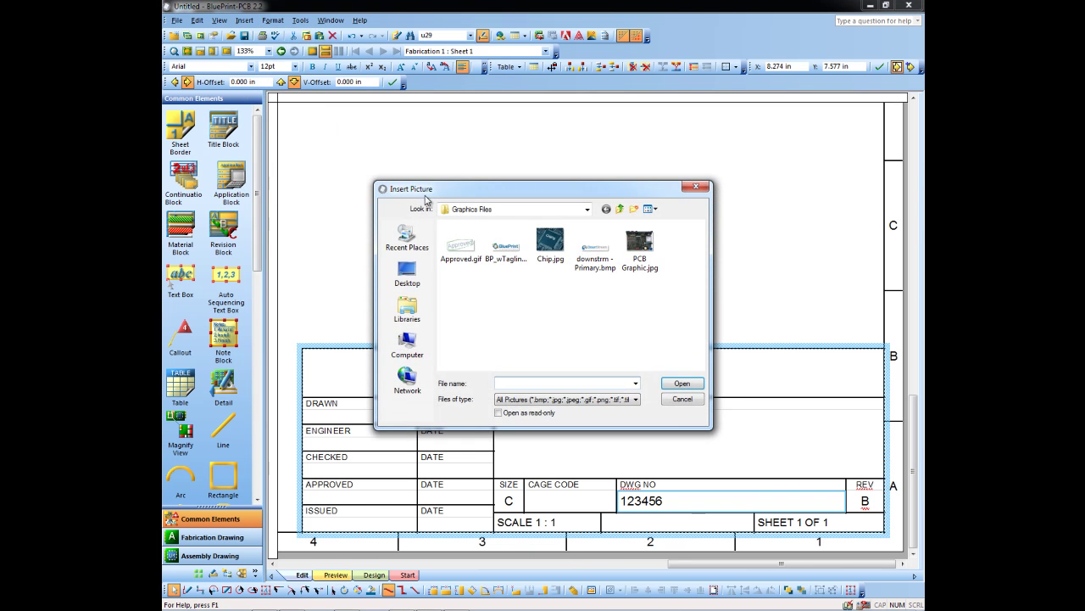
{"action": "left_click", "coordinate": [596, 254]}
{"action": "left_click", "coordinate": [683, 383]}
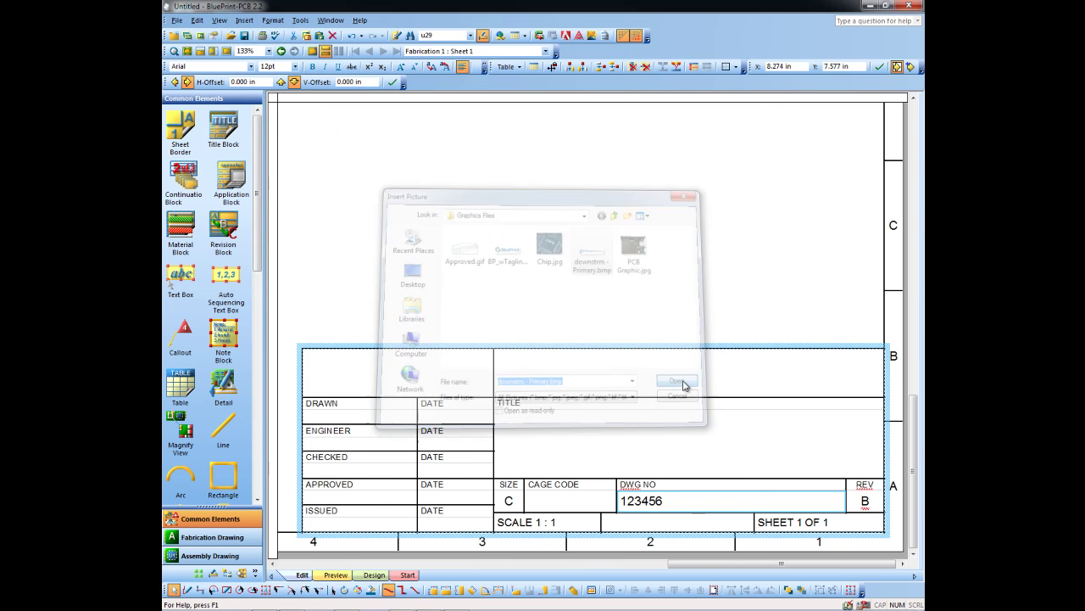
{"action": "left_click_drag", "start_coordinate": [858, 188], "coordinate": [534, 181]}
{"action": "left_click", "coordinate": [501, 181]}
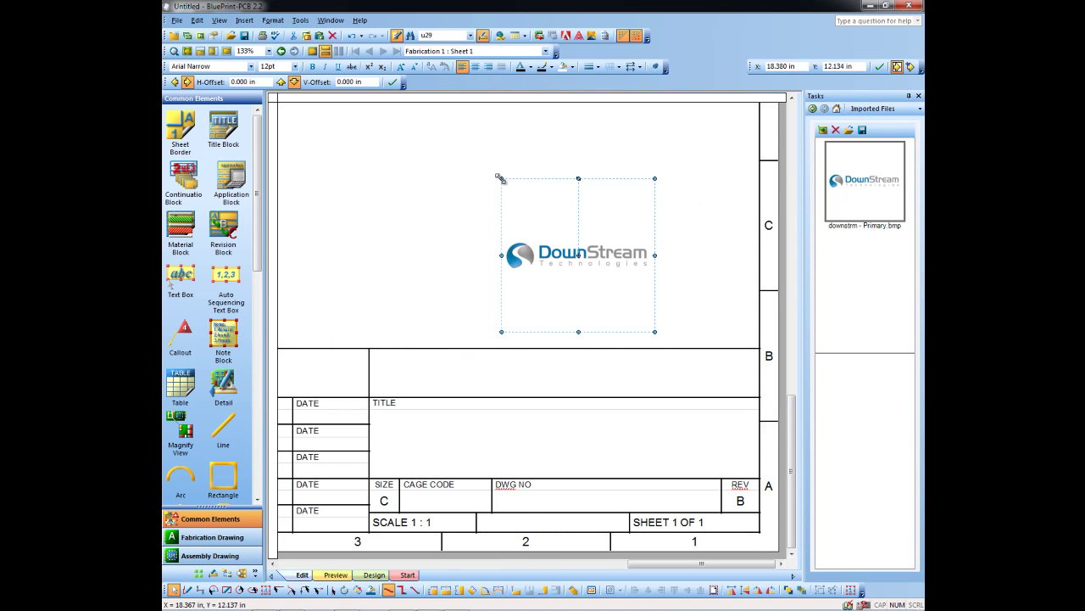
{"action": "left_click_drag", "start_coordinate": [500, 330], "coordinate": [459, 213]}
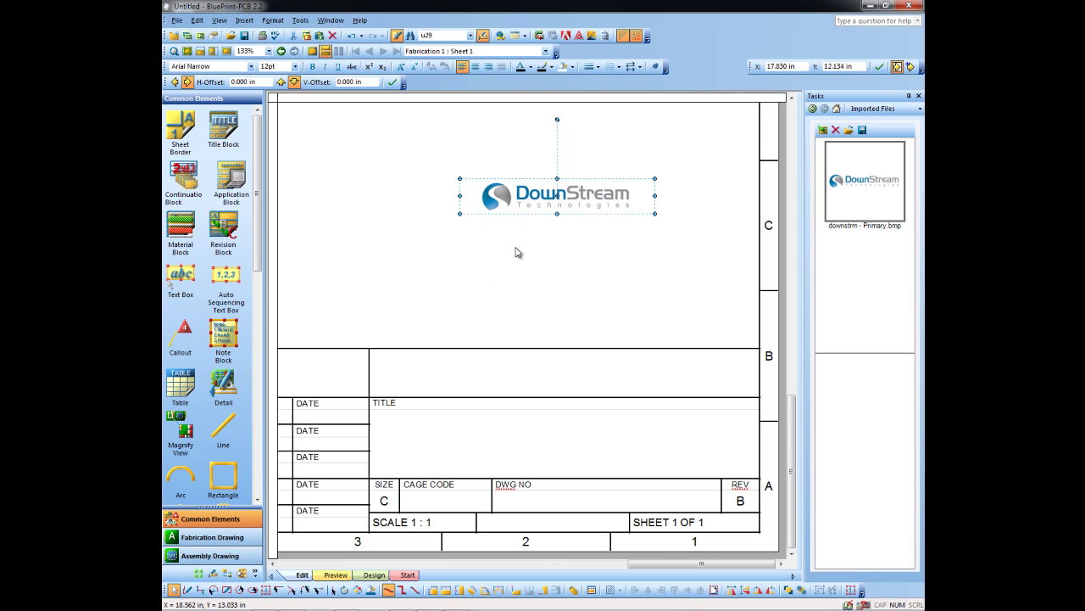
{"action": "left_click", "coordinate": [551, 372]}
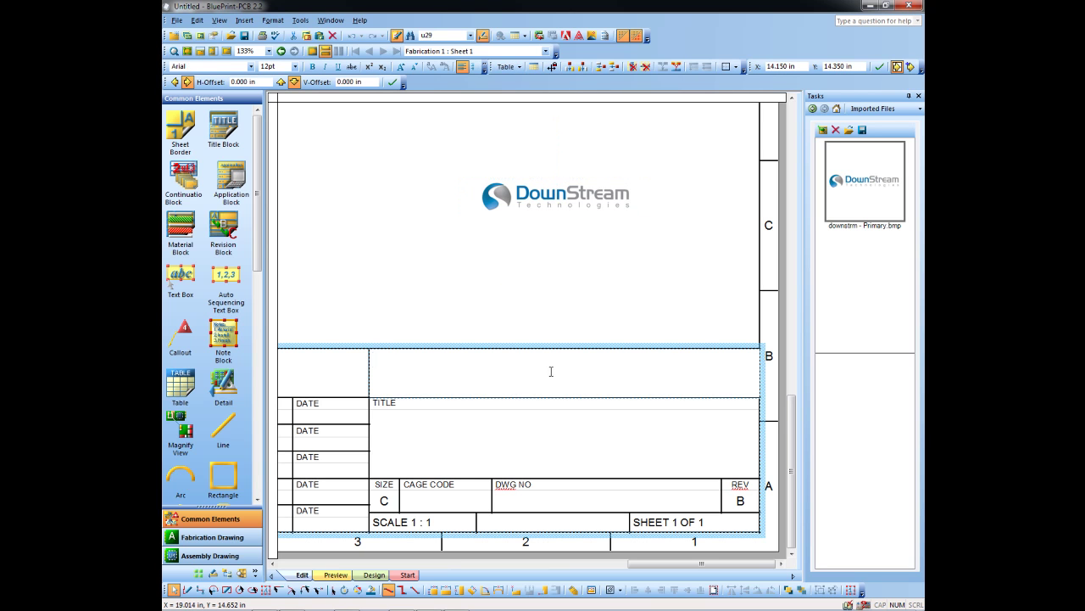
Format the title block's top cell to hold a drawing element.
{"action": "right_click", "coordinate": [551, 373]}
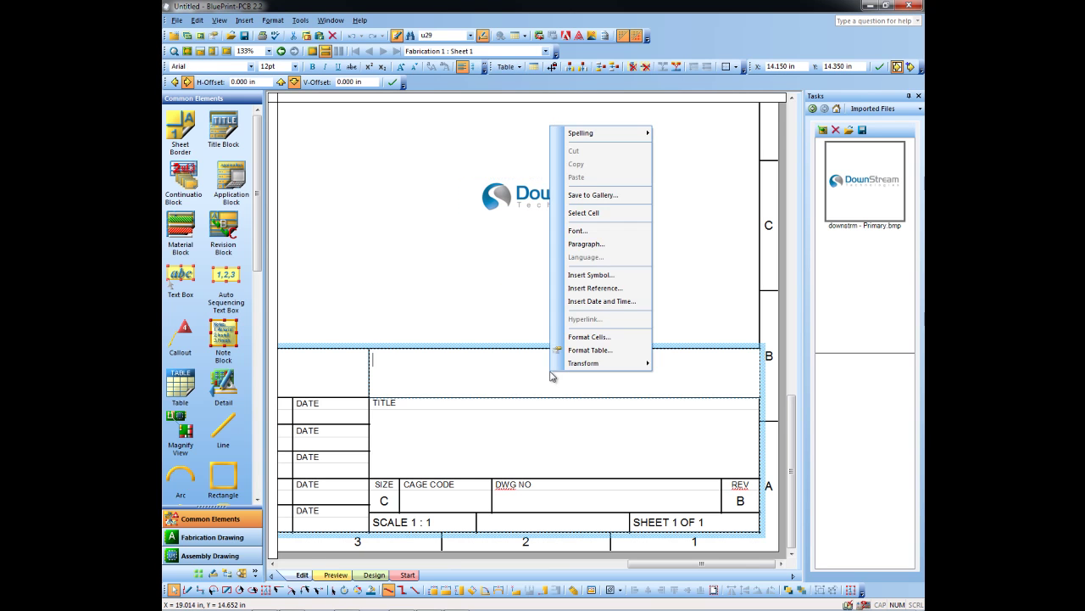
{"action": "left_click", "coordinate": [590, 337]}
{"action": "left_click", "coordinate": [497, 229]}
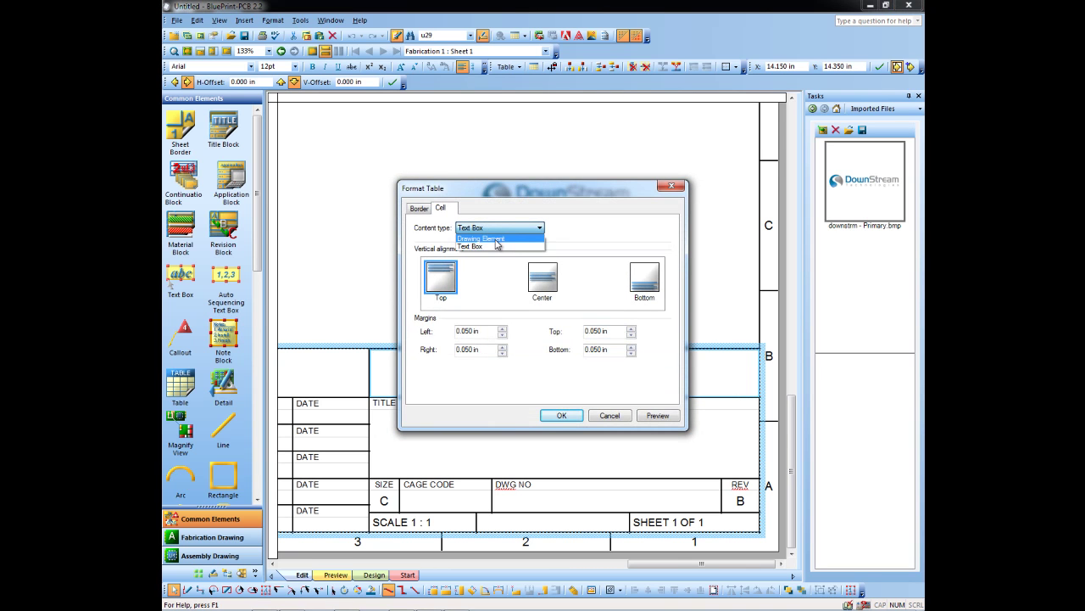
{"action": "left_click", "coordinate": [497, 239]}
{"action": "left_click", "coordinate": [561, 416]}
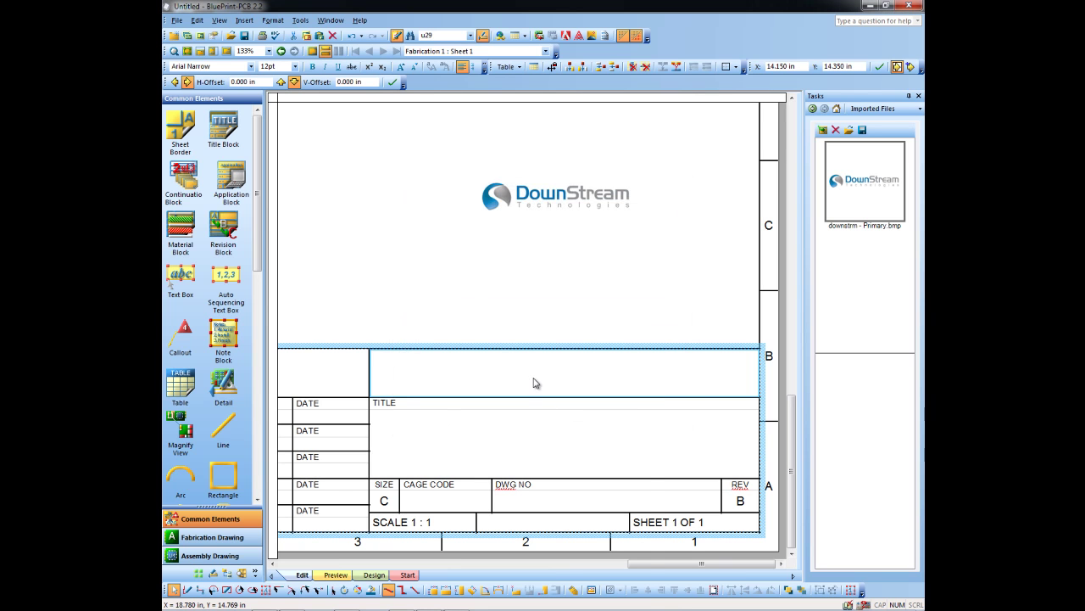
Move the DownStream logo into the title block's top cell above TITLE.
{"action": "right_click", "coordinate": [535, 379]}
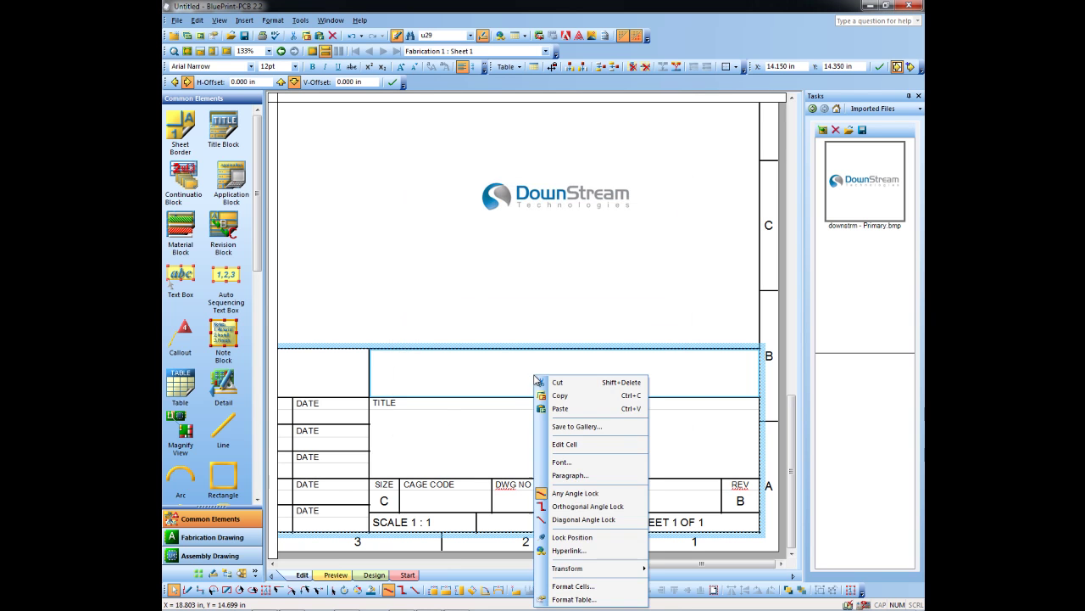
{"action": "left_click", "coordinate": [563, 444]}
{"action": "left_click_drag", "start_coordinate": [554, 204], "coordinate": [552, 367]}
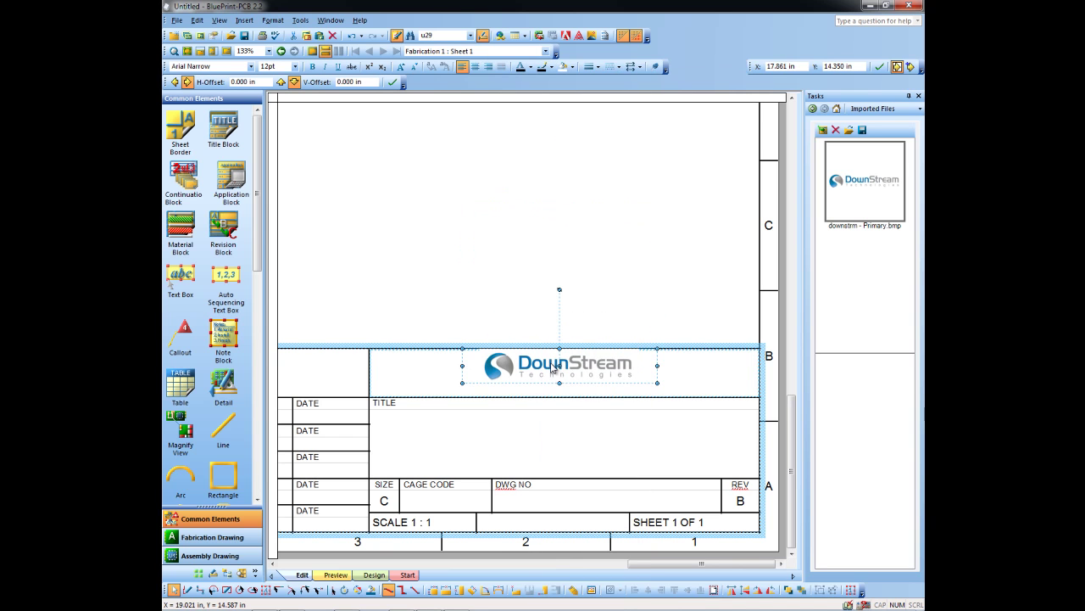
{"action": "left_click", "coordinate": [448, 285]}
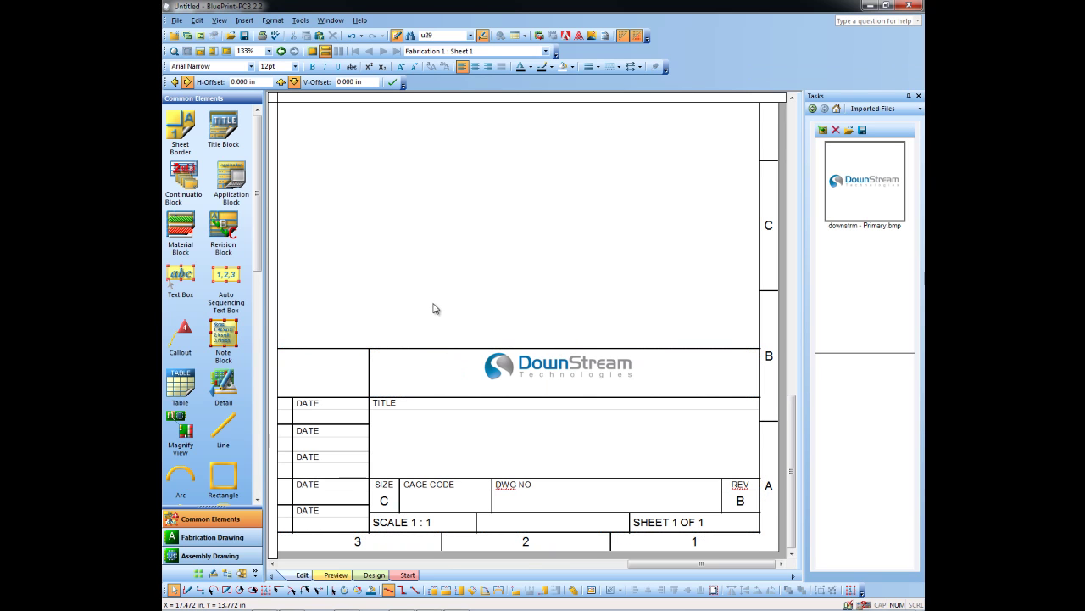
{"action": "left_click", "coordinate": [412, 348]}
Nudge the title block slightly up off the lower border.
{"action": "mouse_move", "coordinate": [412, 348]}
{"action": "left_mouse_down"}
{"action": "mouse_move", "coordinate": [402, 255]}
{"action": "mouse_move", "coordinate": [437, 285]}
{"action": "mouse_move", "coordinate": [398, 296]}
{"action": "mouse_move", "coordinate": [415, 311]}
{"action": "mouse_move", "coordinate": [412, 343]}
{"action": "left_mouse_up"}
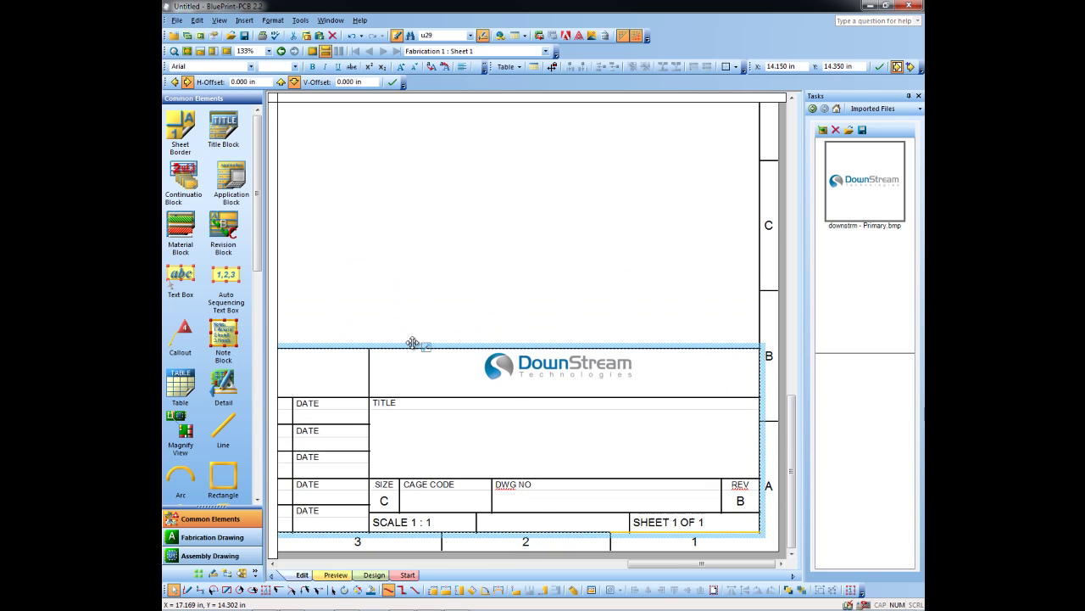
{"action": "right_click", "coordinate": [415, 342]}
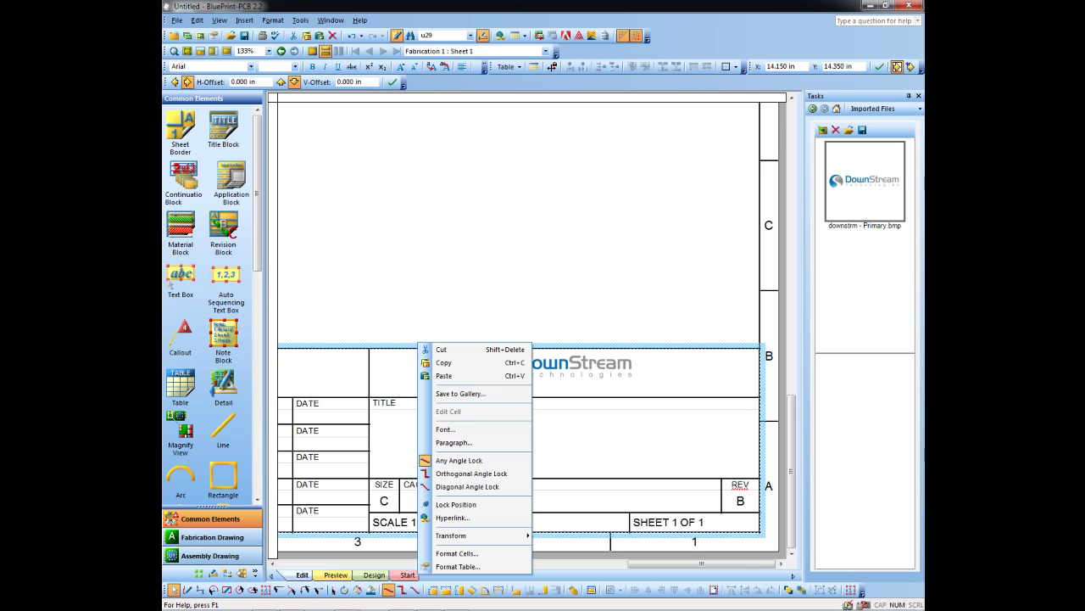
{"action": "key", "text": "Escape"}
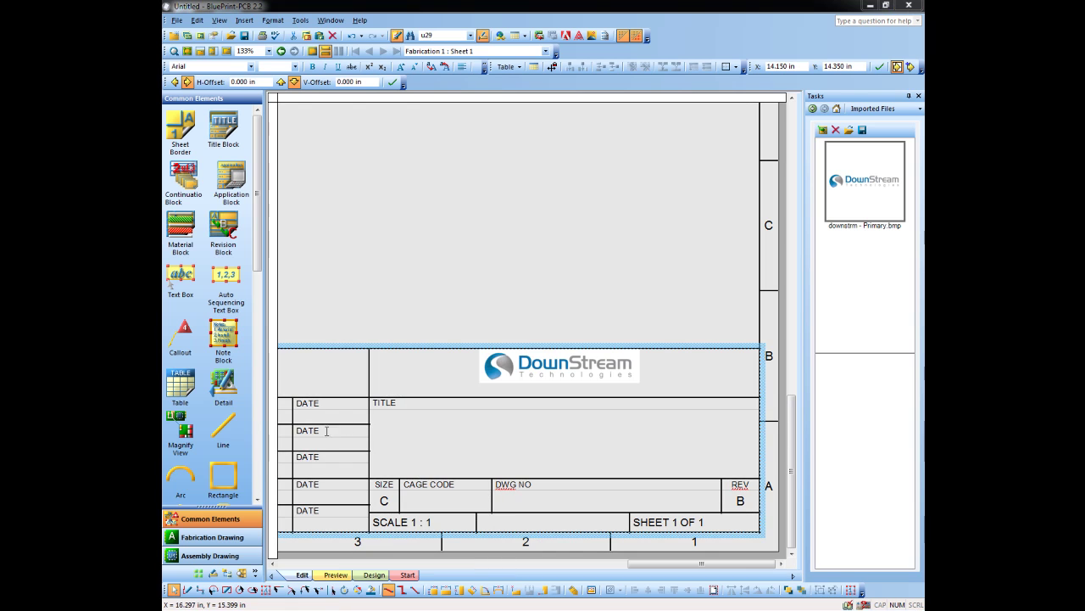
Save the title block to the gallery as DST under Templates > Nomenclature > Title Block, then delete it.
{"action": "right_click", "coordinate": [407, 347]}
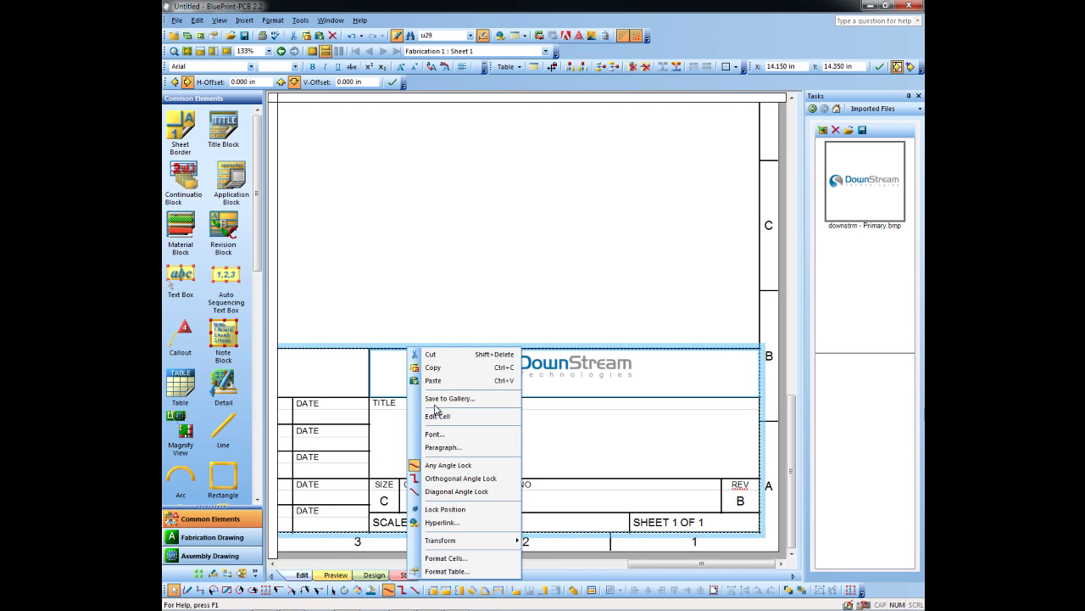
{"action": "left_click", "coordinate": [437, 398]}
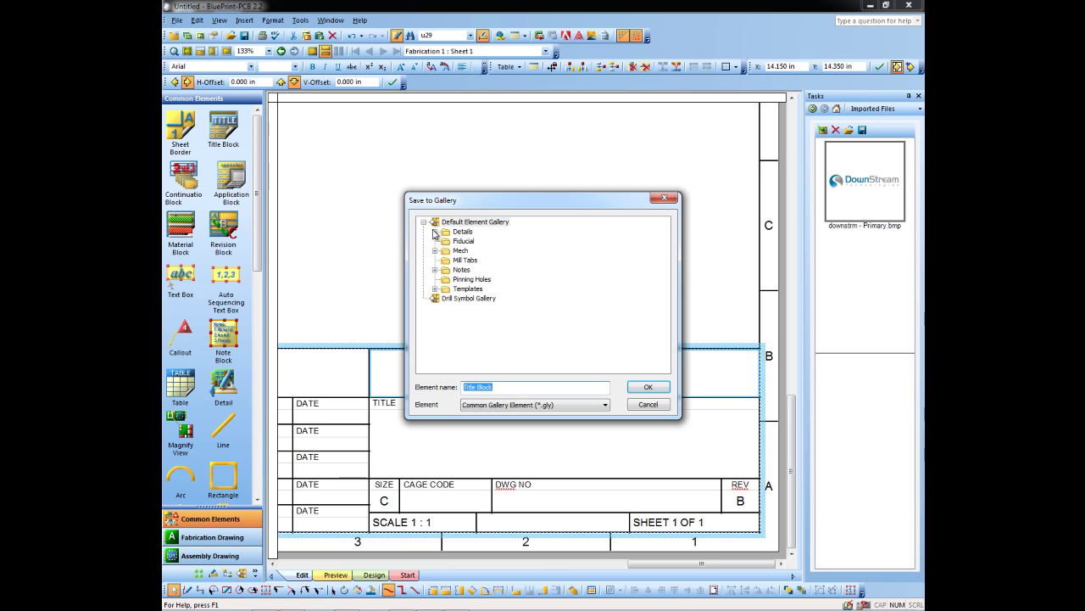
{"action": "left_click", "coordinate": [435, 288]}
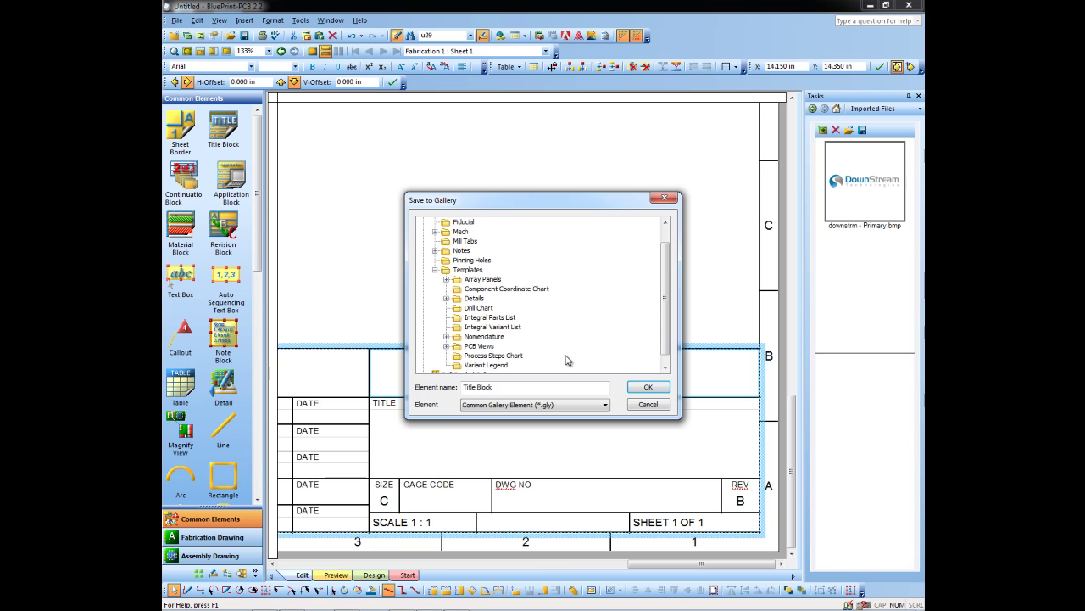
{"action": "left_click", "coordinate": [446, 337]}
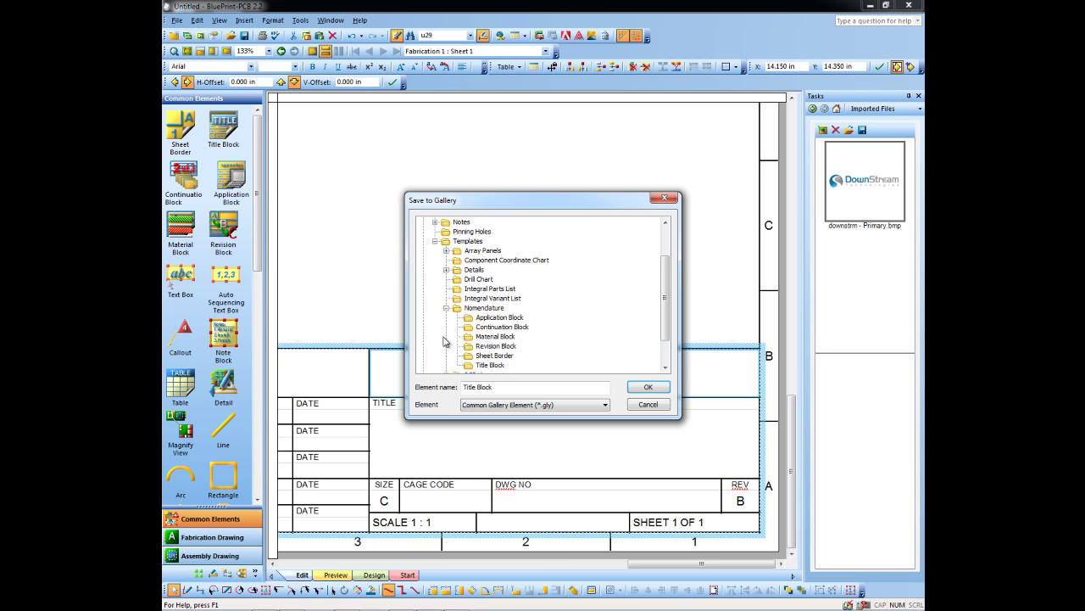
{"action": "left_click", "coordinate": [489, 327]}
{"action": "left_click_drag", "start_coordinate": [506, 386], "coordinate": [430, 390]}
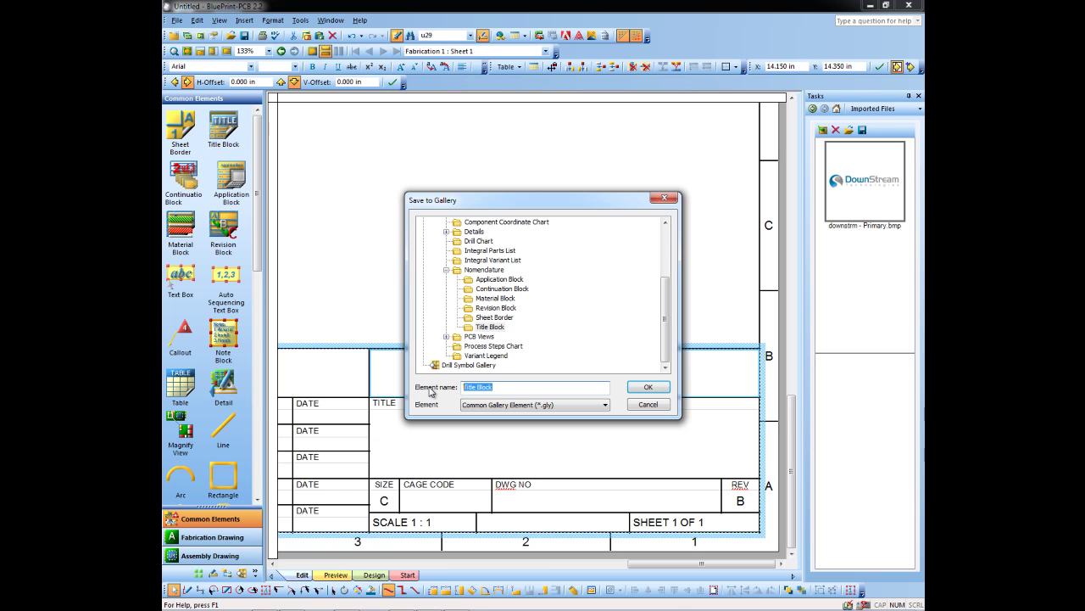
{"action": "type", "text": "DST"}
{"action": "left_click", "coordinate": [648, 388]}
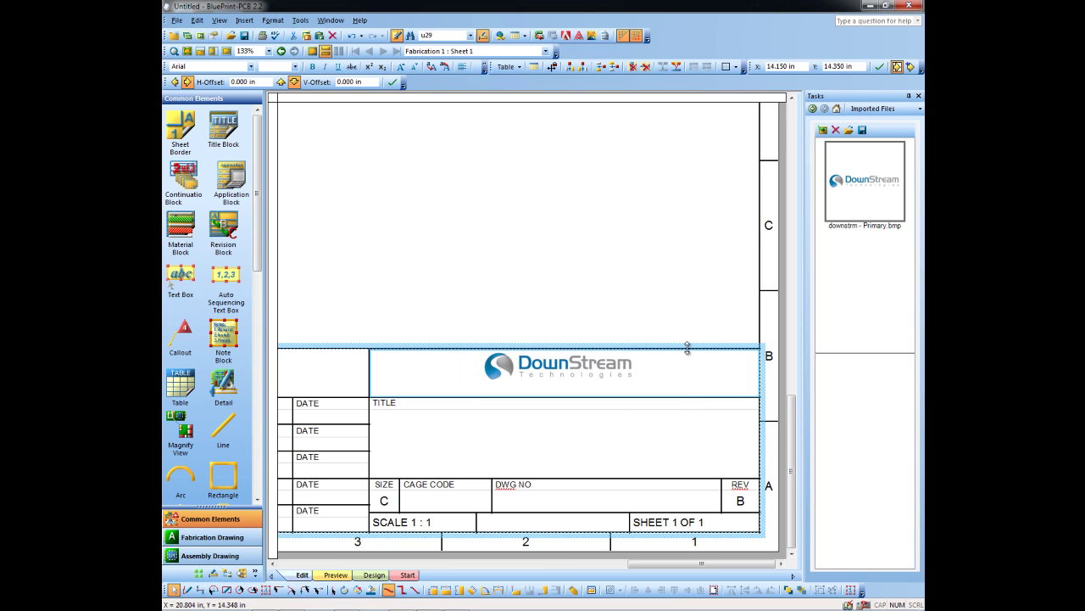
{"action": "key", "text": "Delete"}
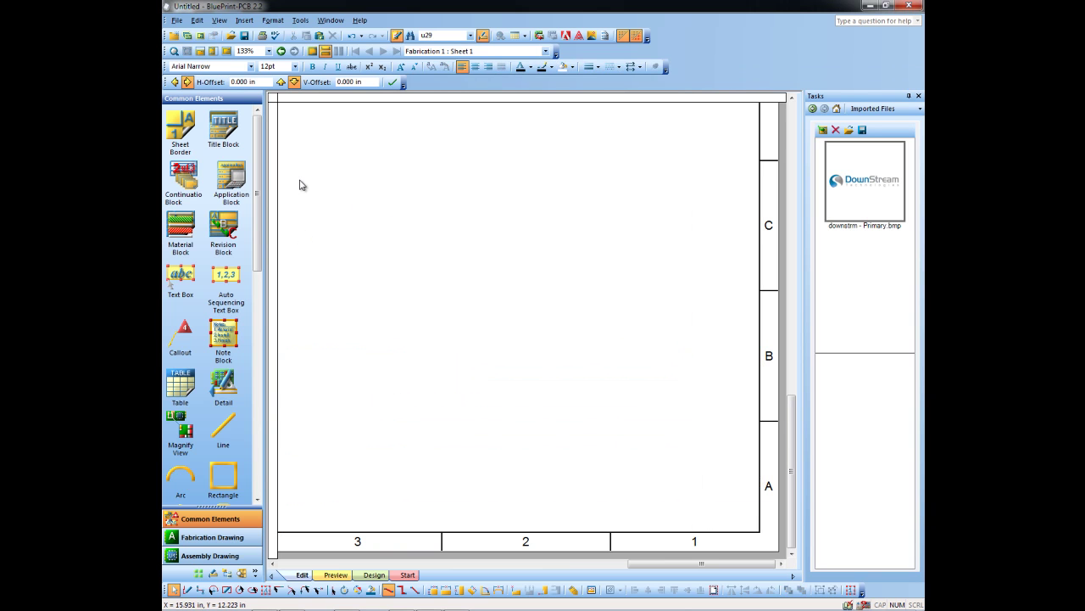
Make the DownStream title block the default template and place one at the sheet's bottom-right.
{"action": "left_click", "coordinate": [222, 130]}
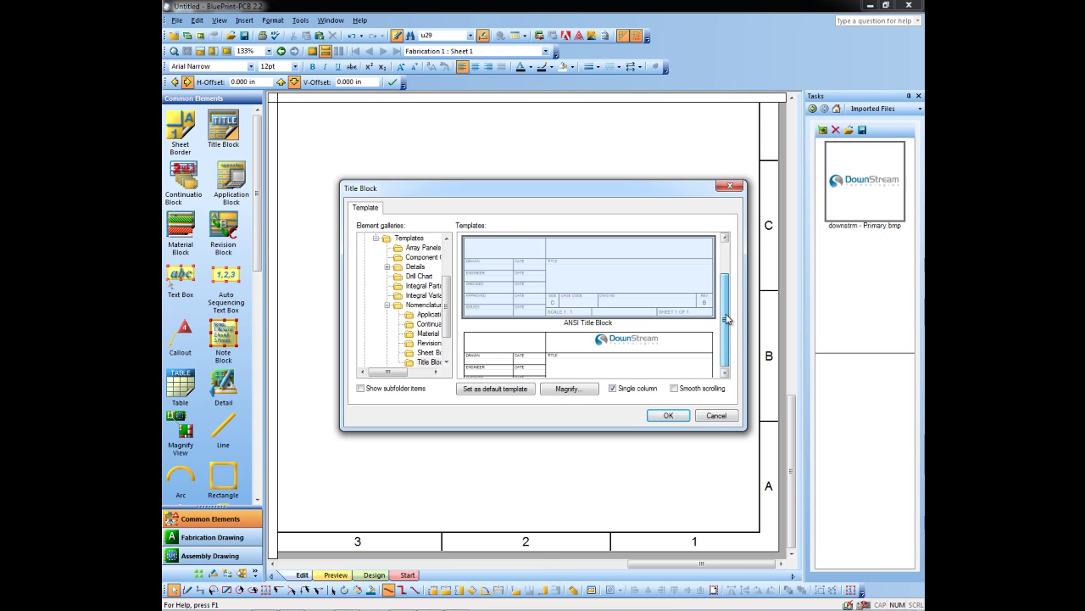
{"action": "left_click", "coordinate": [604, 362]}
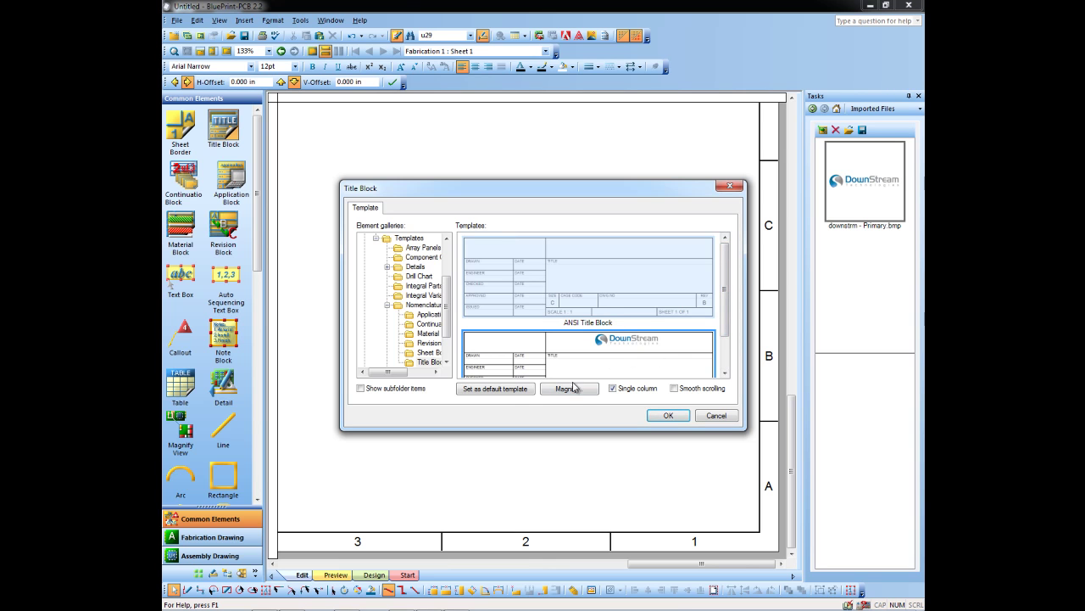
{"action": "left_click", "coordinate": [508, 389]}
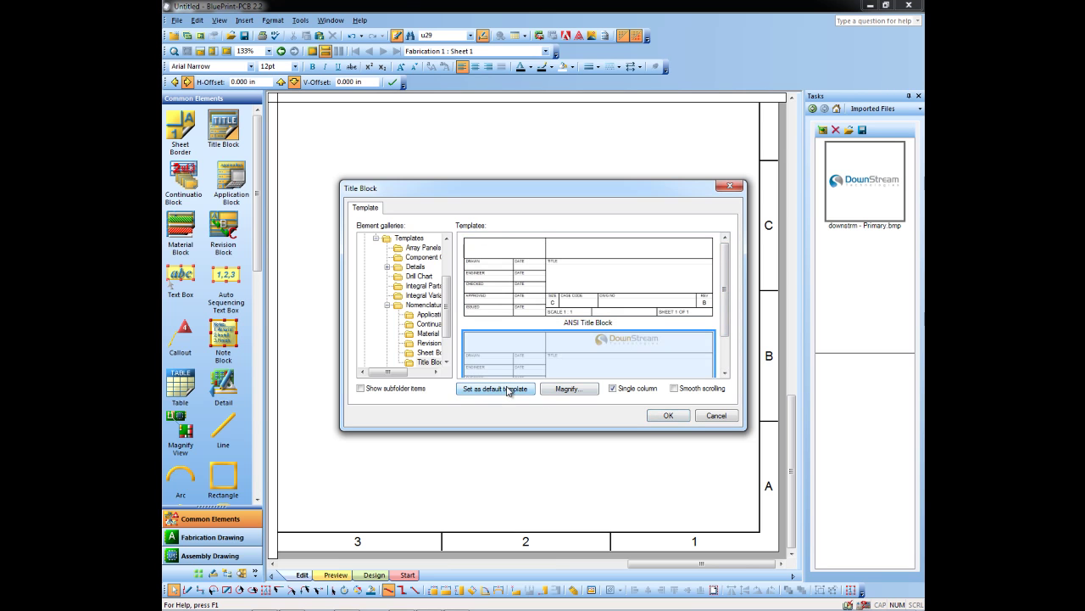
{"action": "left_click", "coordinate": [669, 416]}
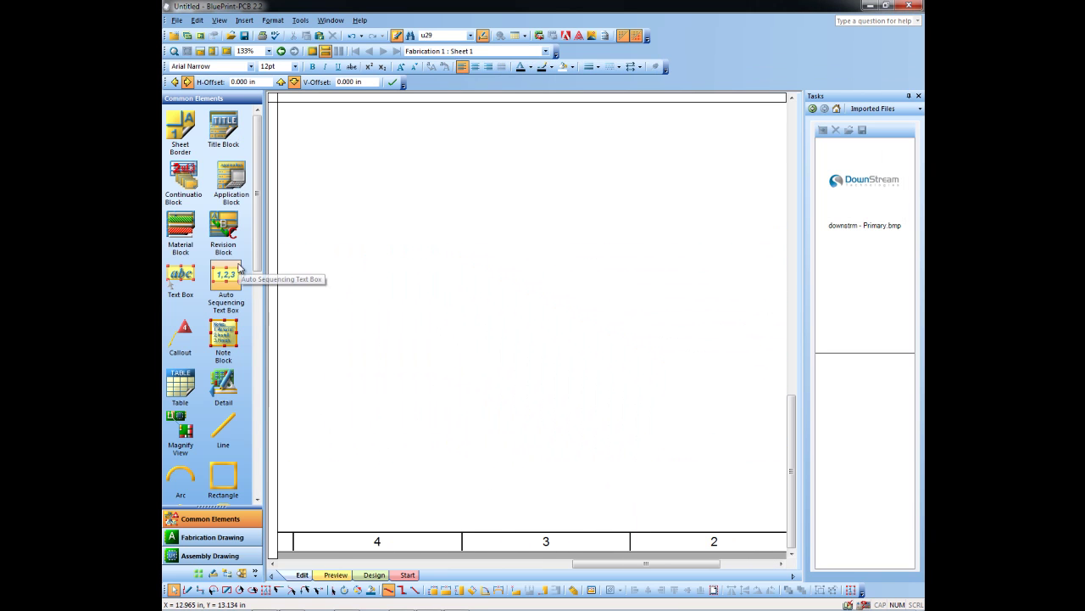
{"action": "left_click_drag", "start_coordinate": [226, 129], "coordinate": [384, 254]}
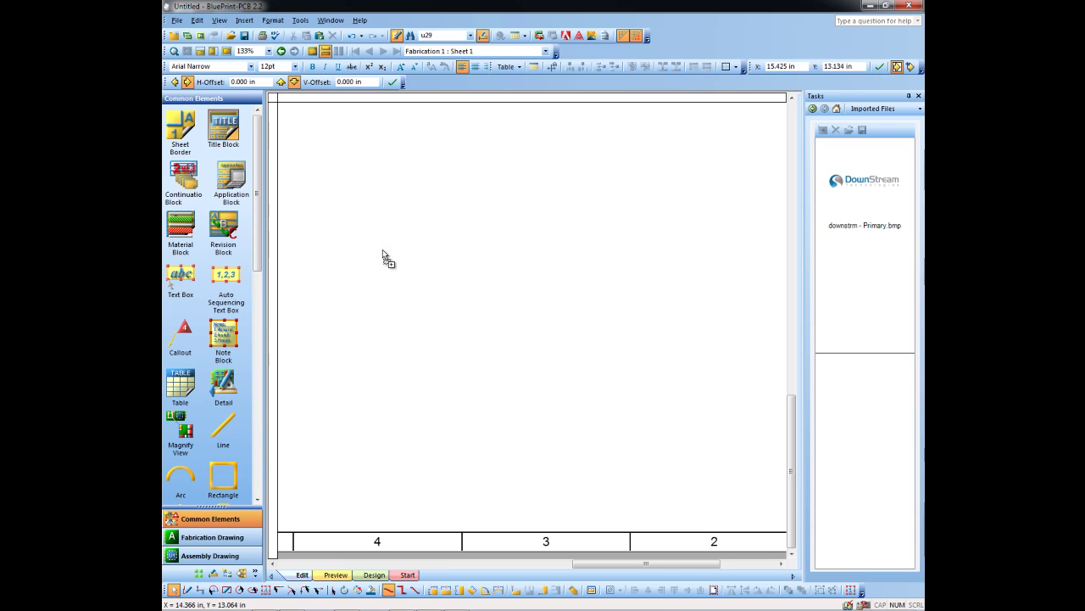
{"action": "left_click_drag", "start_coordinate": [625, 568], "coordinate": [674, 575]}
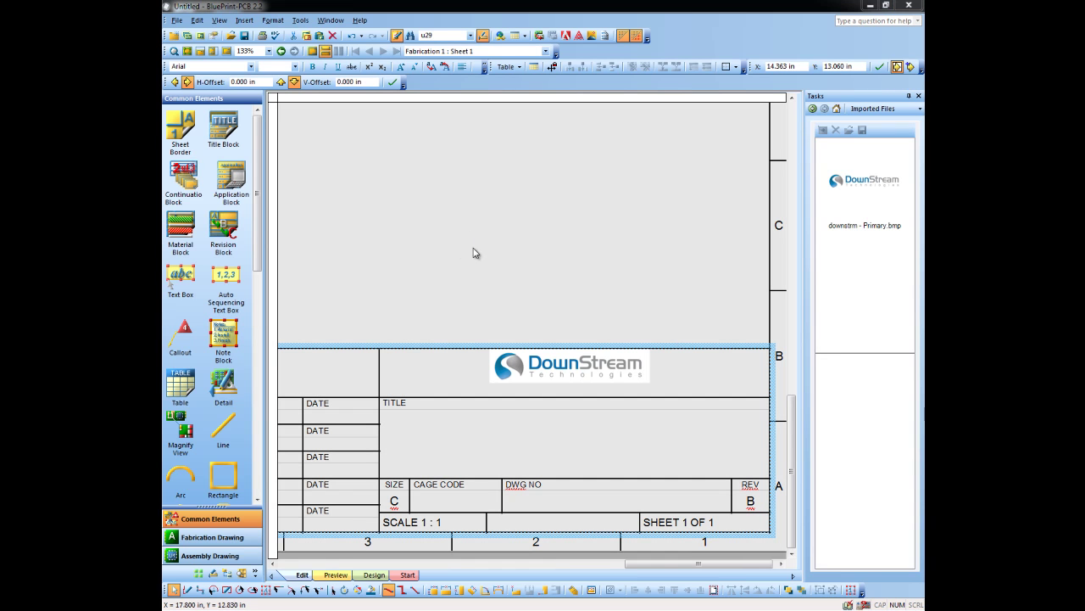
In Sheet Setup, change the standard sheet size to D (34 in x 22 in).
{"action": "left_click", "coordinate": [210, 52]}
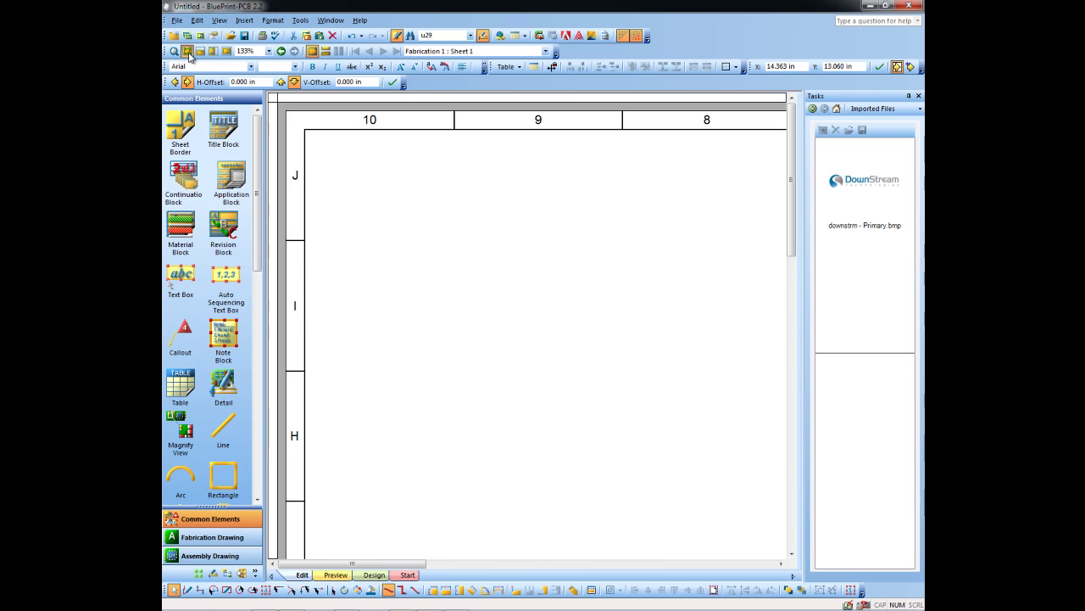
{"action": "left_click", "coordinate": [188, 52]}
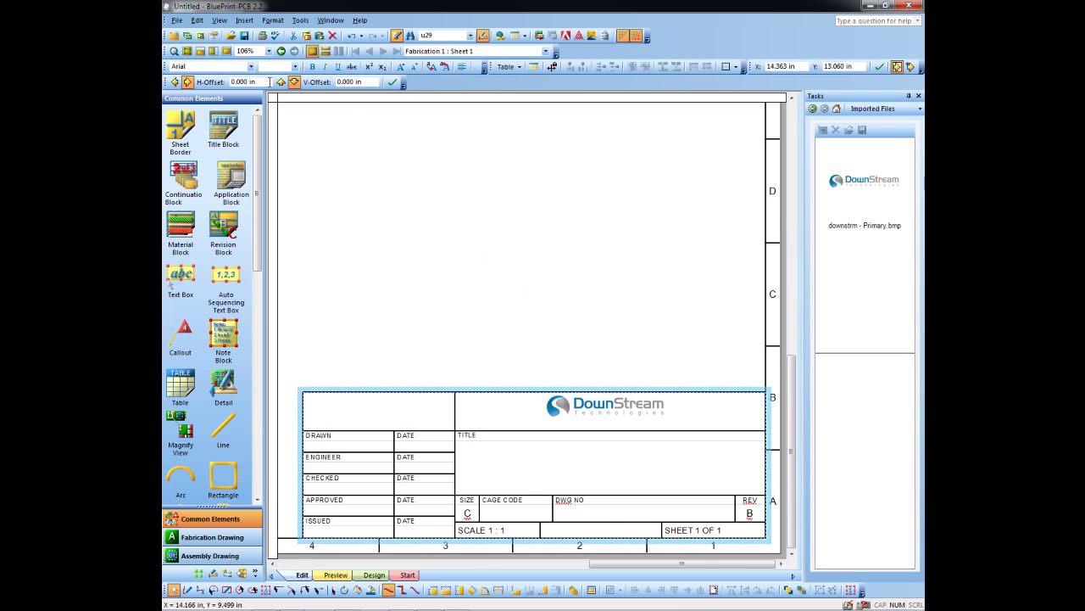
{"action": "left_click", "coordinate": [225, 52]}
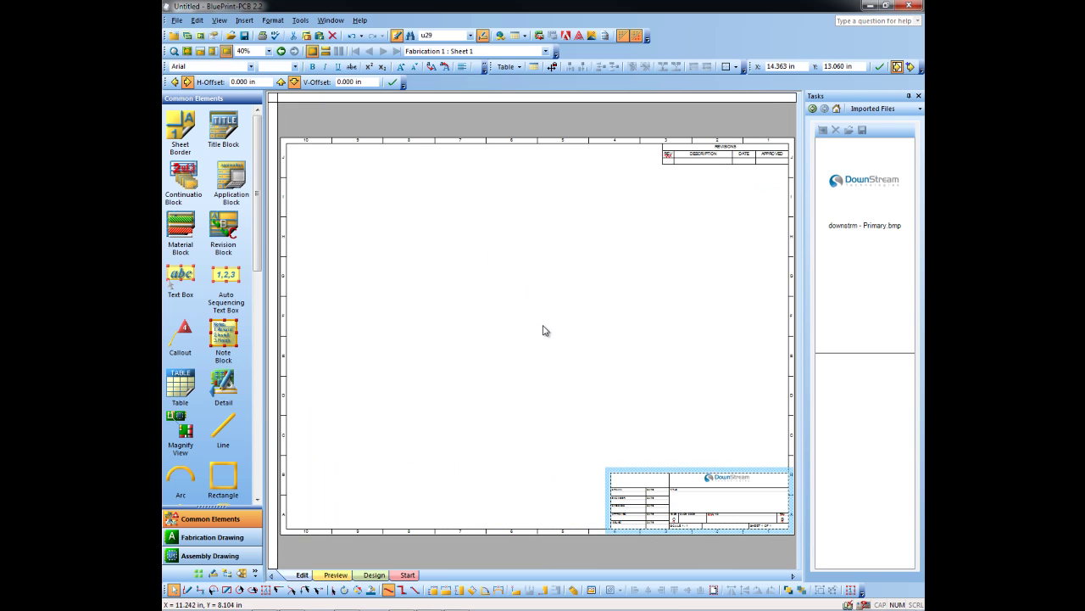
{"action": "right_click", "coordinate": [530, 303]}
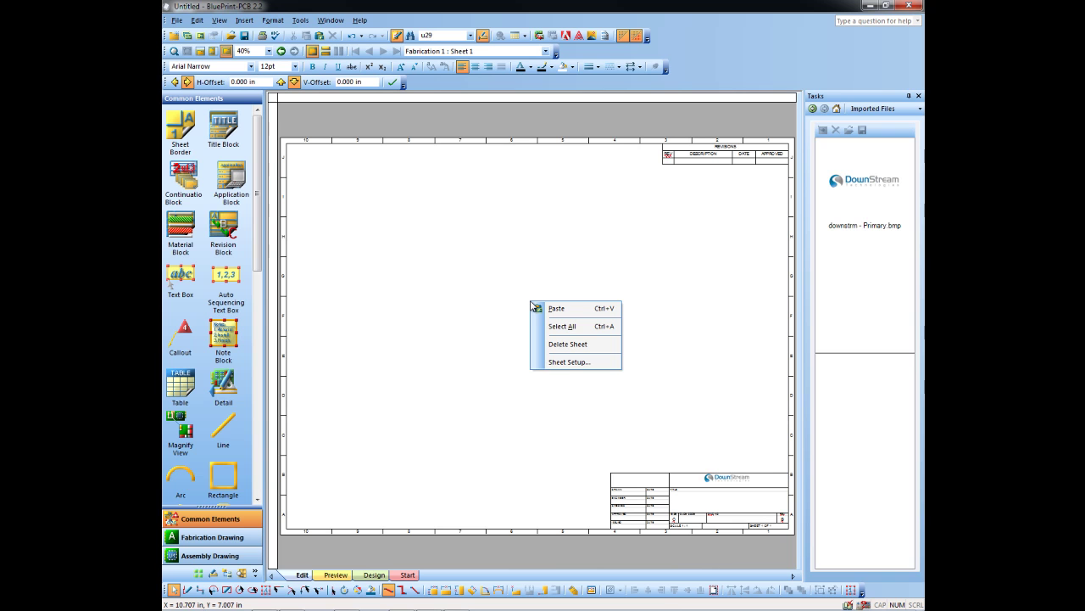
{"action": "left_click", "coordinate": [566, 365]}
{"action": "left_click", "coordinate": [530, 312]}
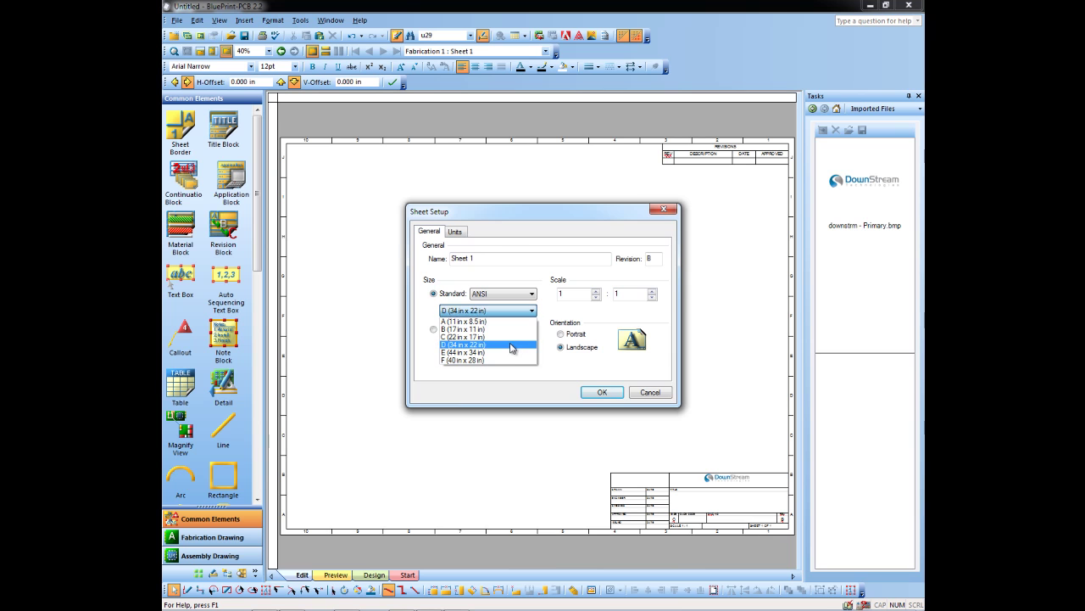
{"action": "left_click", "coordinate": [514, 340]}
{"action": "left_click", "coordinate": [601, 391]}
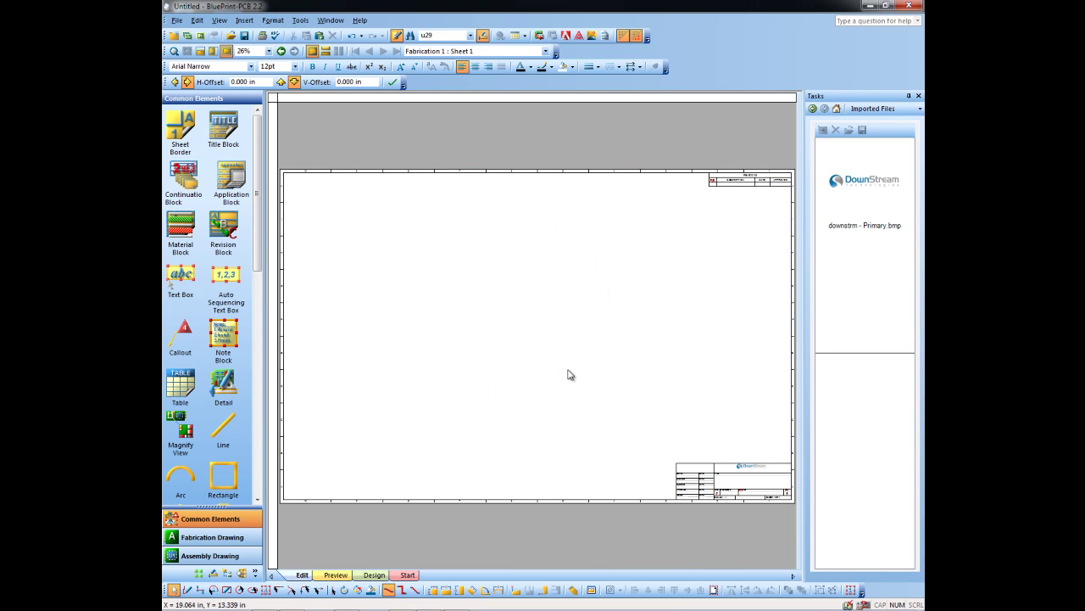
{"action": "scroll", "coordinate": [734, 488], "scroll_direction": "up", "scroll_amount": 3}
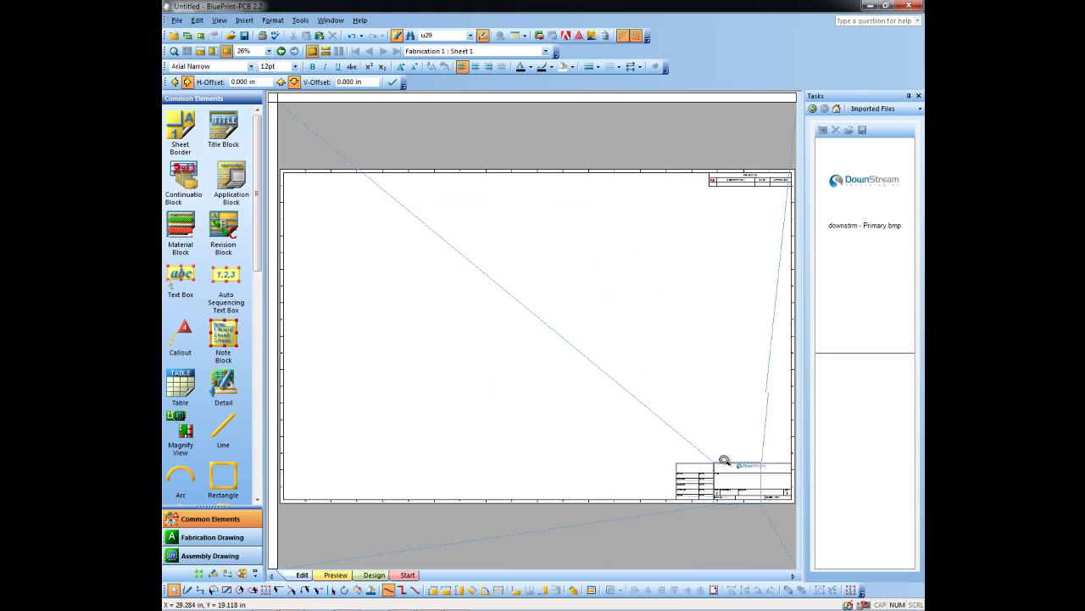